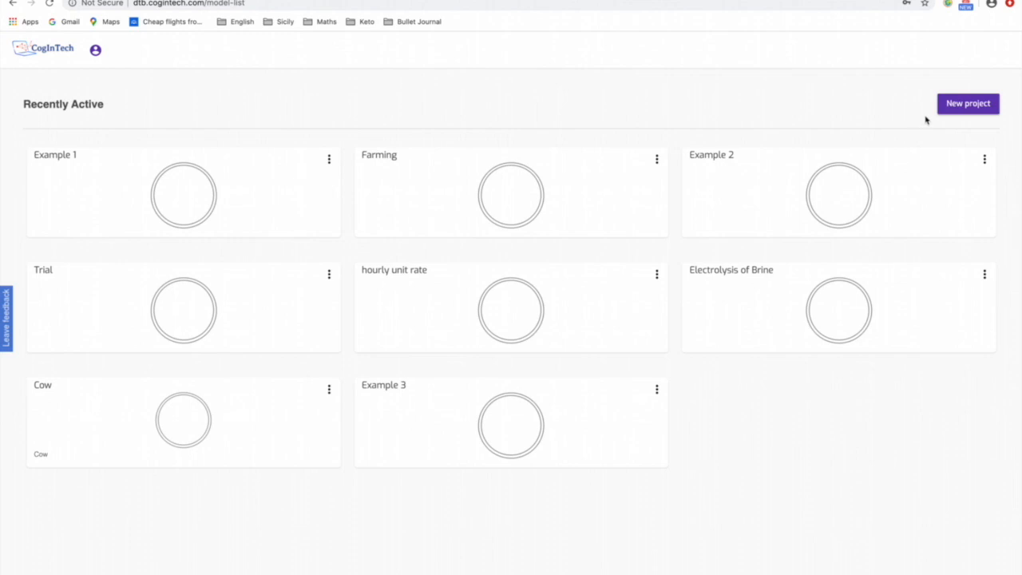
- Create a new model project named "Value Stream Map"
click(949, 102)
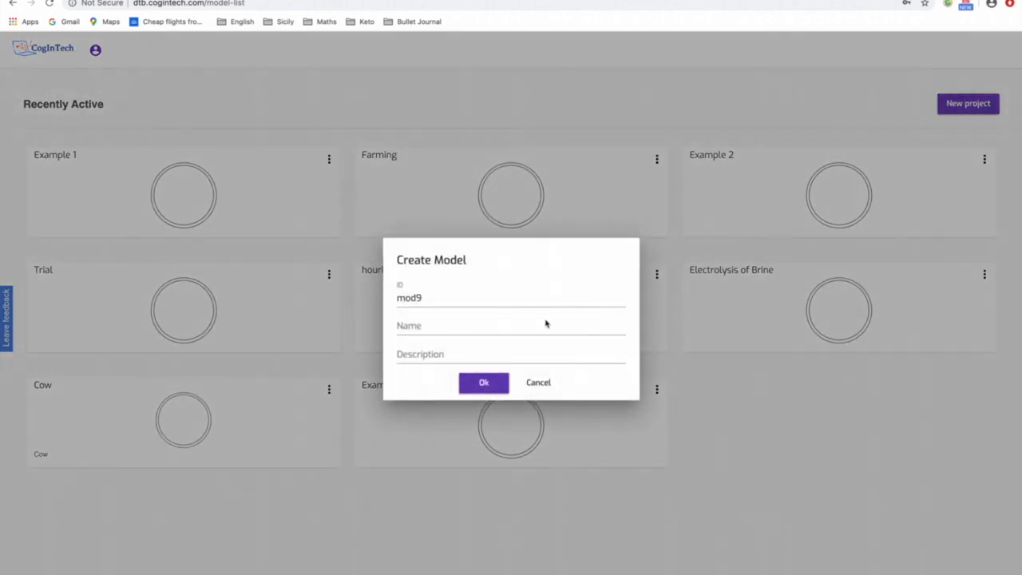
click(493, 336)
text(Value)
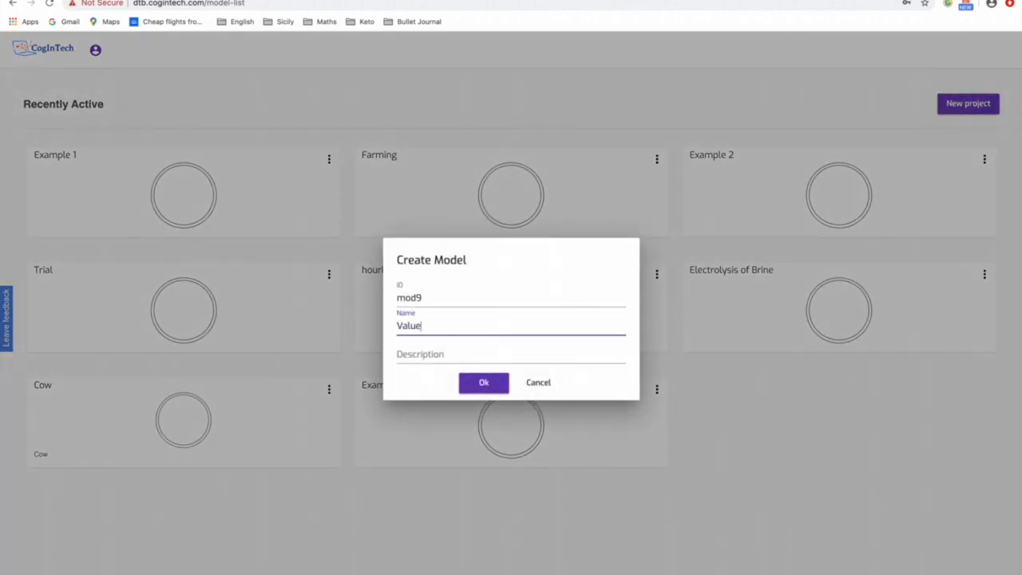
text( 5tream Map)
click(482, 387)
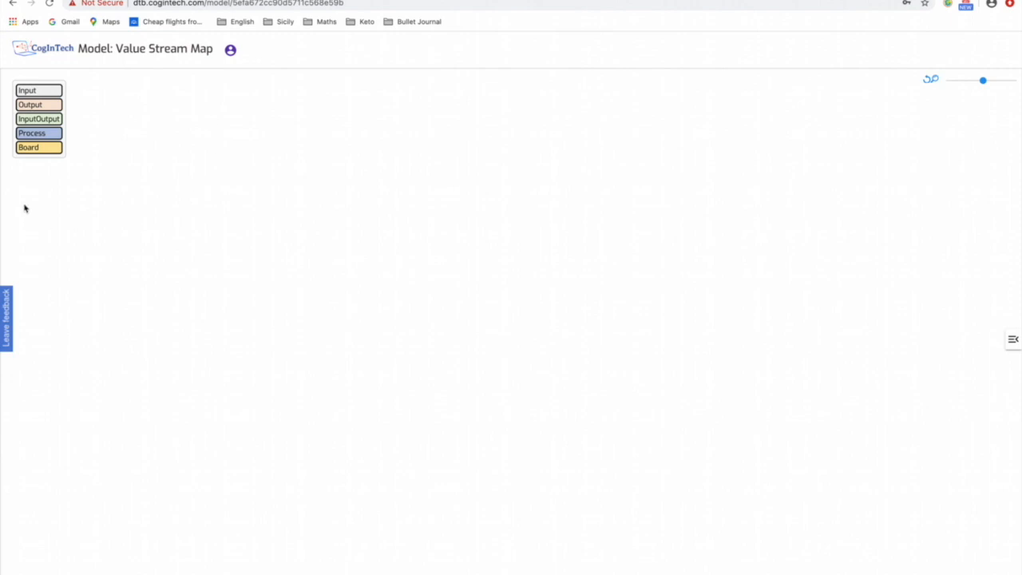
drag(30, 94, 307, 182)
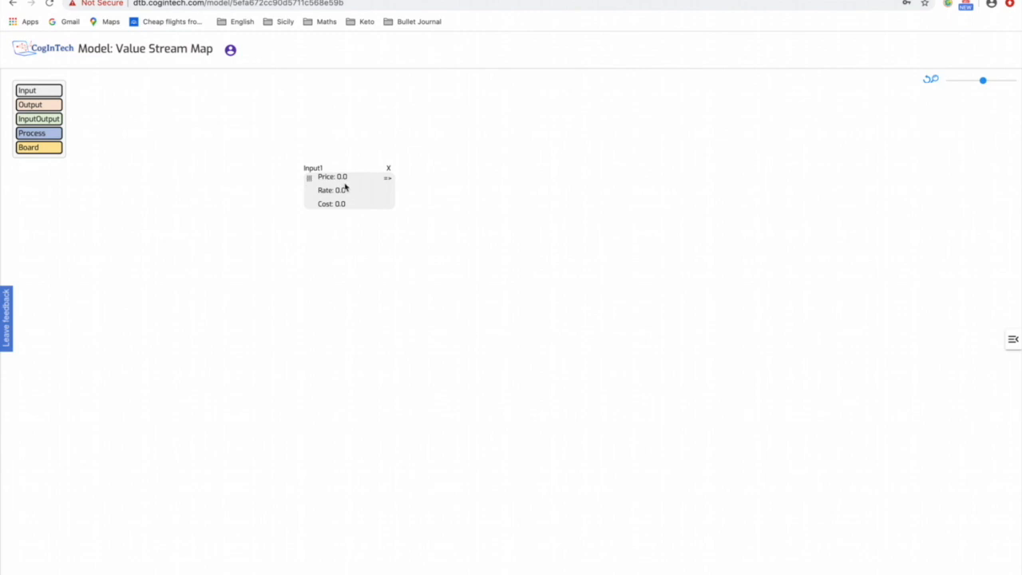
drag(309, 177, 254, 157)
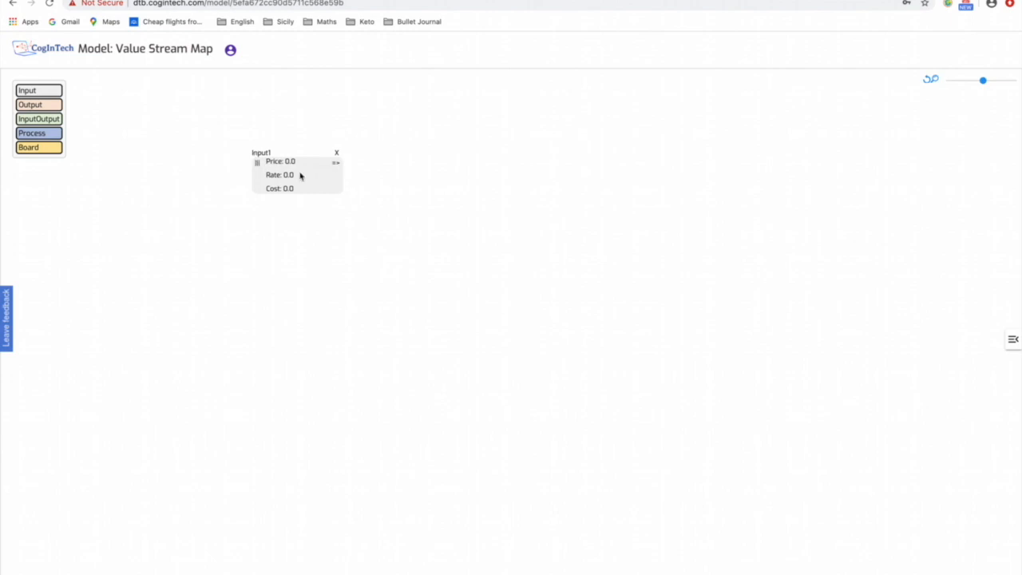
click(337, 153)
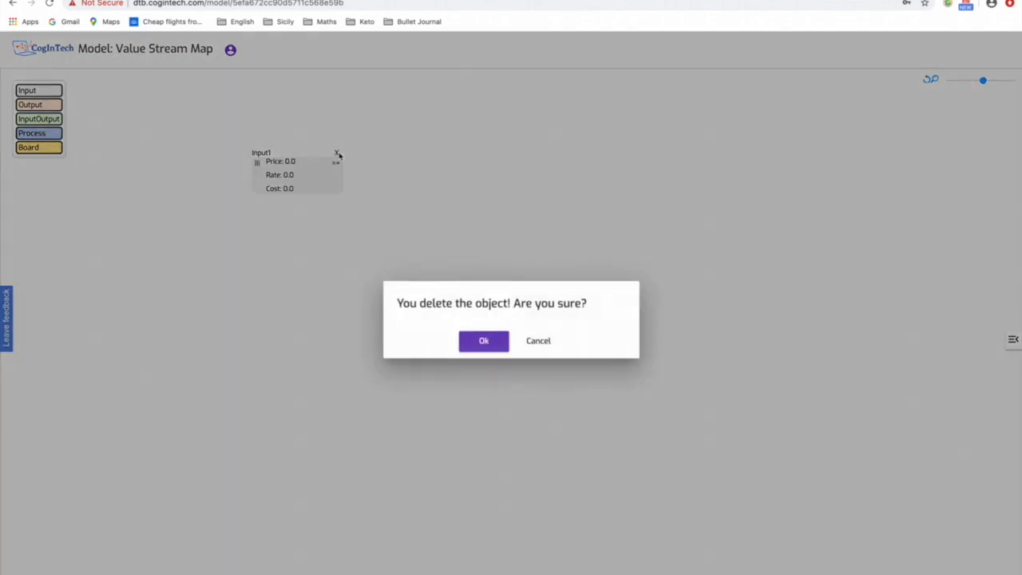
click(495, 344)
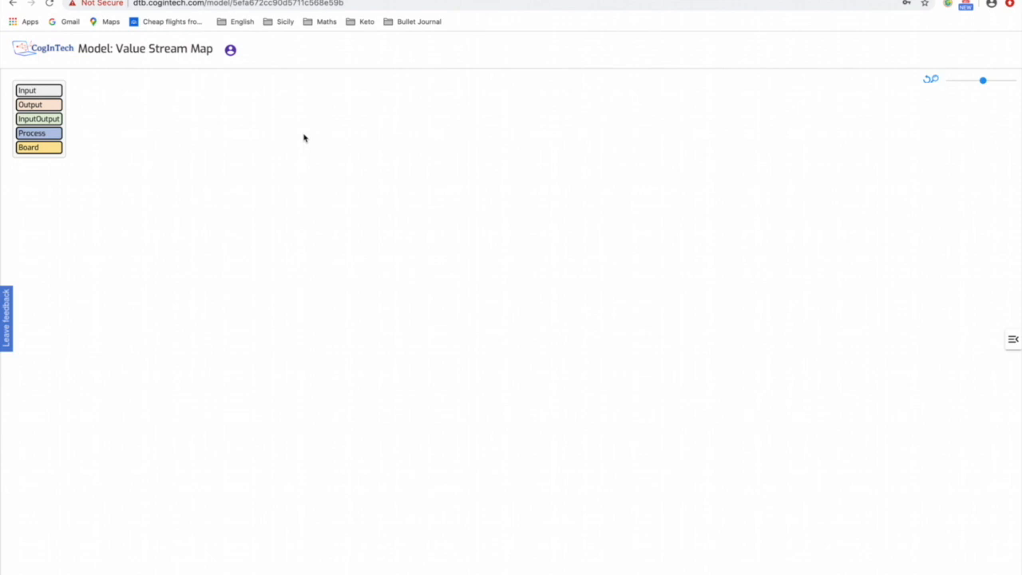
- Place an Input object in the upper part of the canvas and name it "Supplier", keeping its object class as Input
drag(34, 93, 254, 150)
click(304, 160)
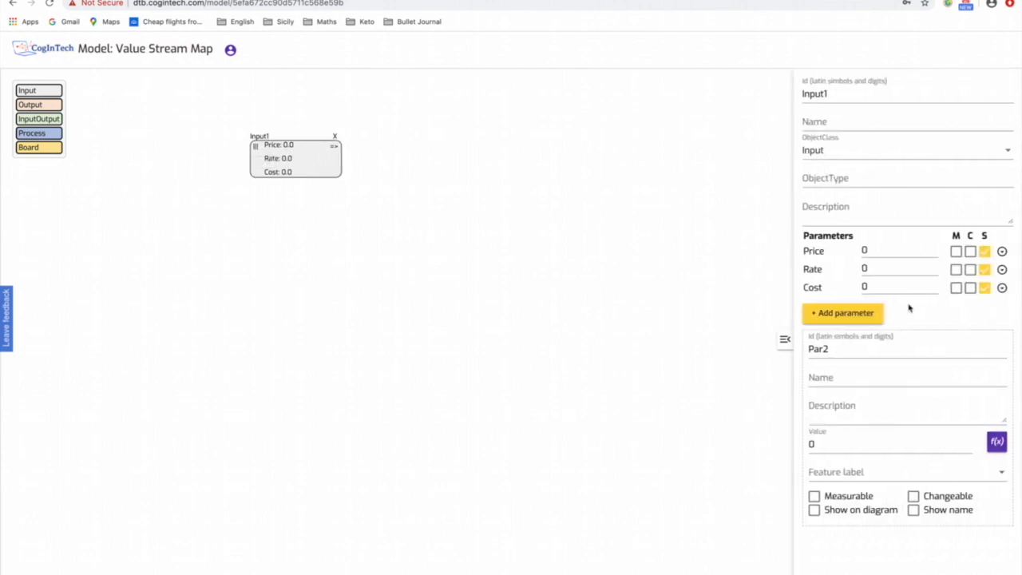
click(846, 121)
text(Supplier)
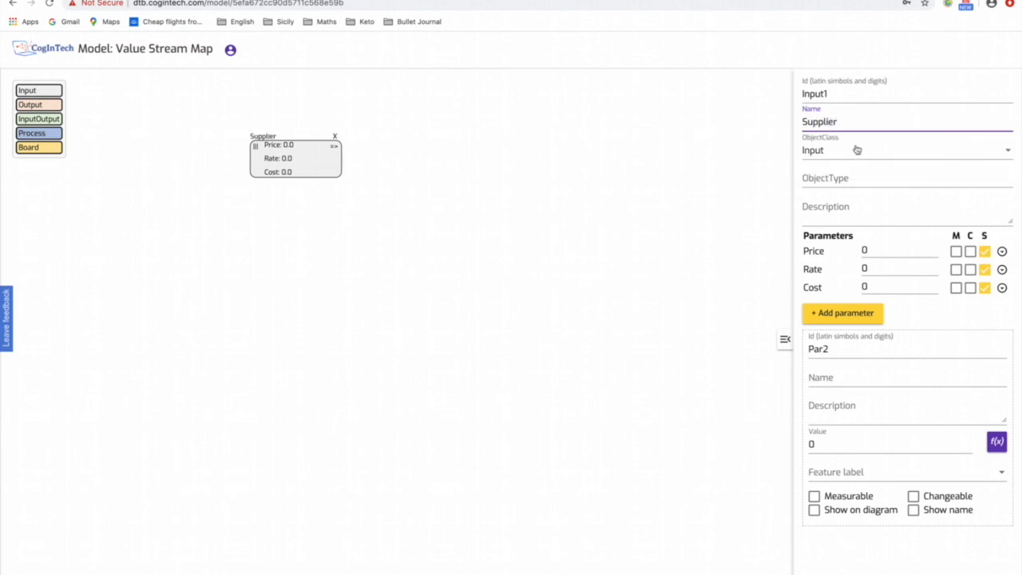
click(867, 156)
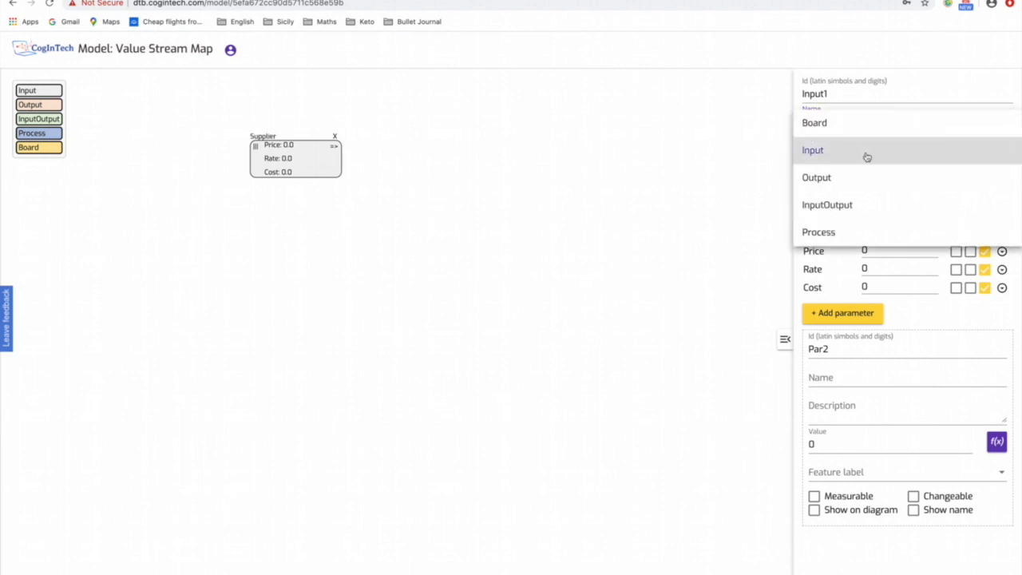
click(752, 157)
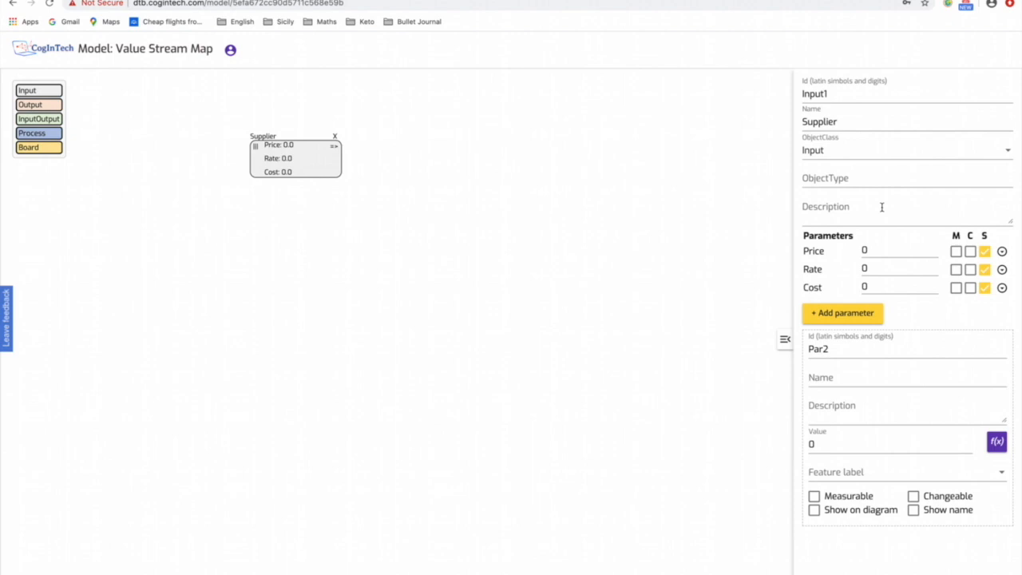
- Hide the Price, Rate and Cost parameters of the Supplier on the diagram and close its properties
click(984, 251)
click(986, 270)
click(986, 289)
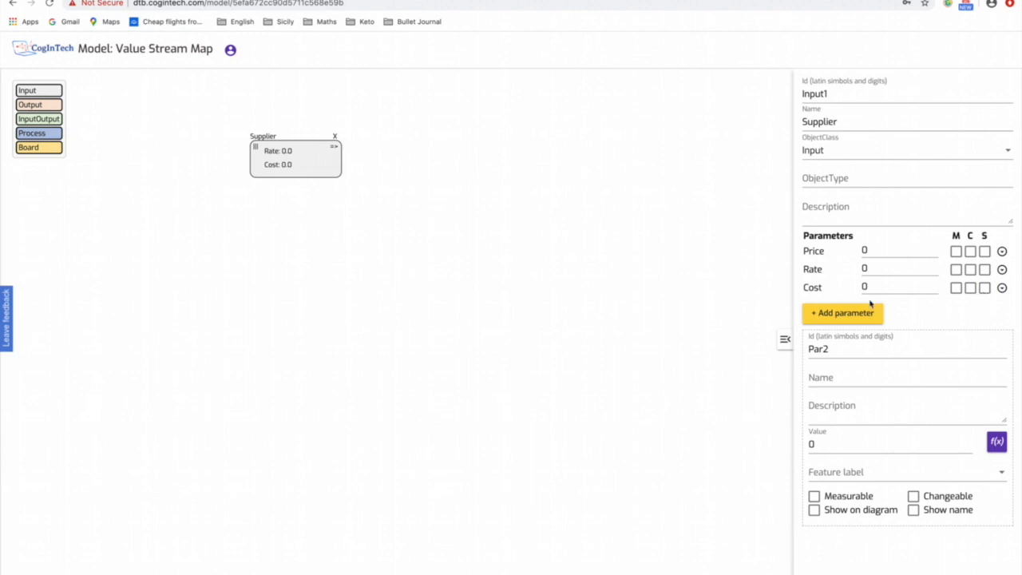
click(783, 339)
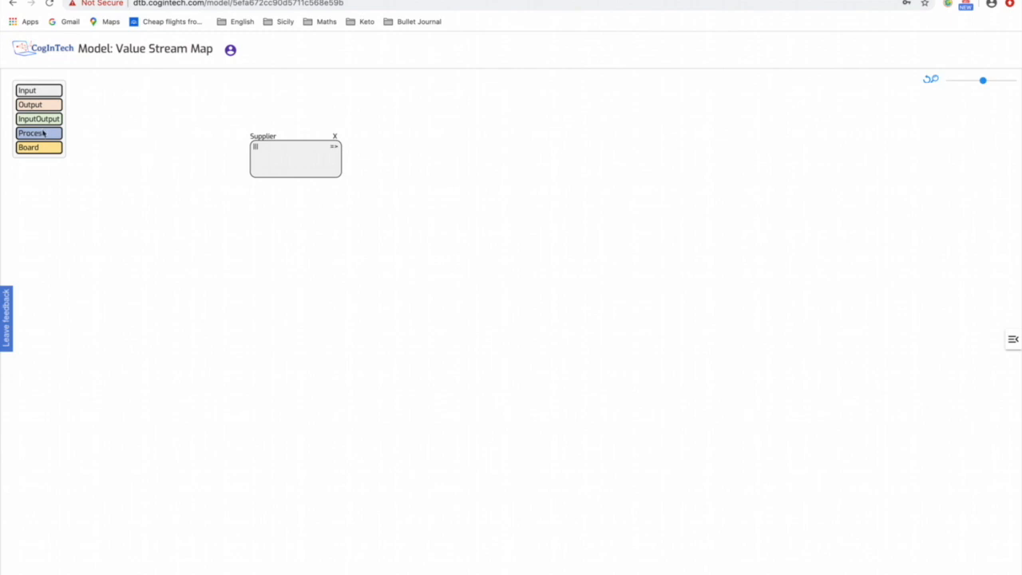
- Place five Process objects in a horizontal row below the Supplier
drag(36, 134, 296, 254)
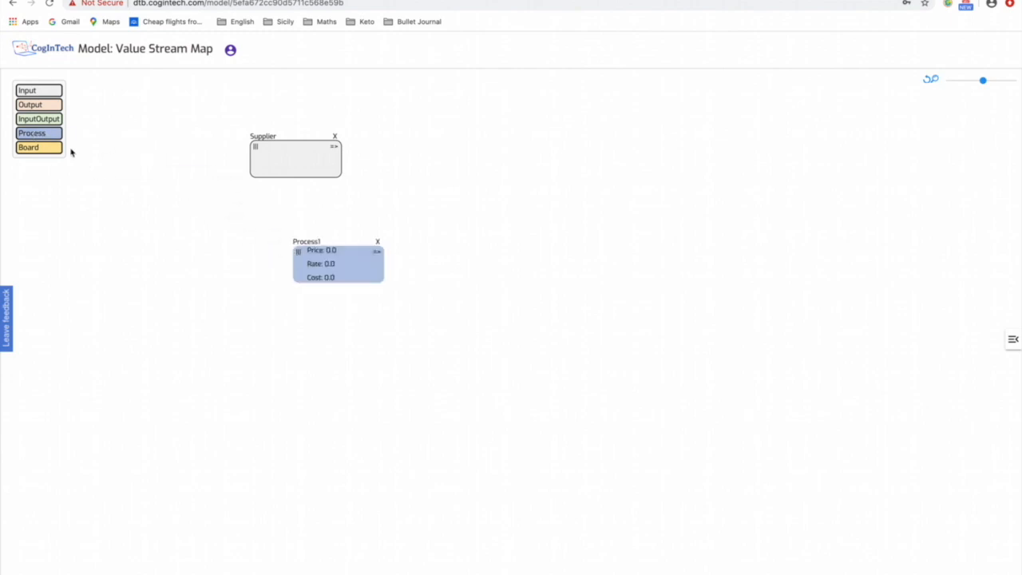
drag(41, 134, 426, 252)
drag(51, 134, 552, 256)
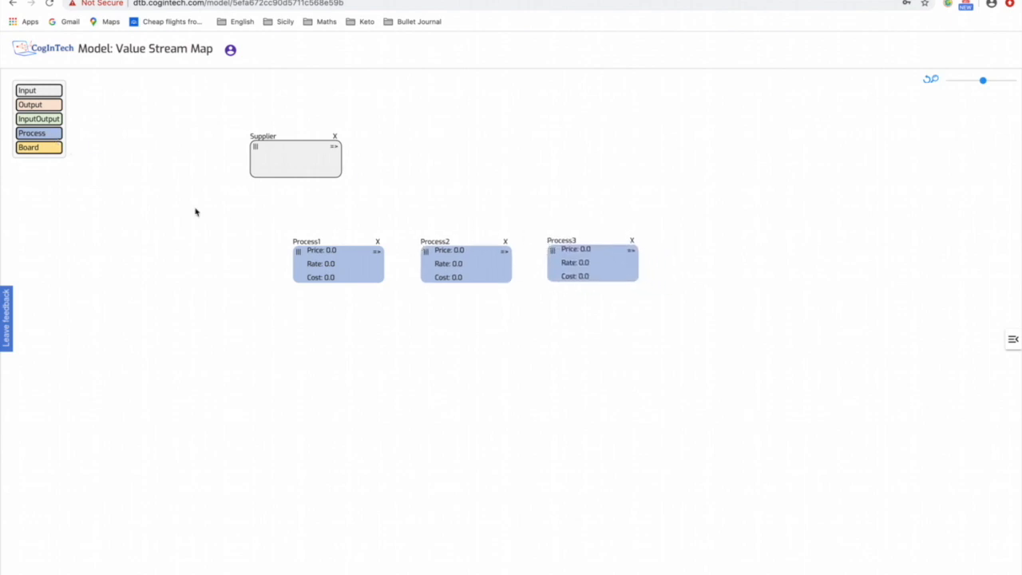
drag(35, 134, 674, 253)
drag(36, 133, 816, 254)
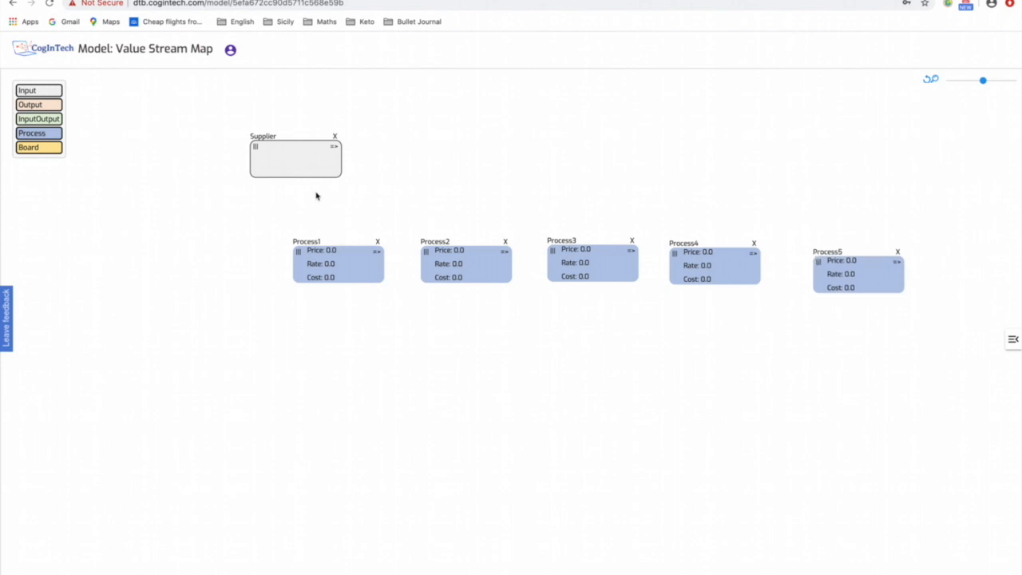
click(337, 151)
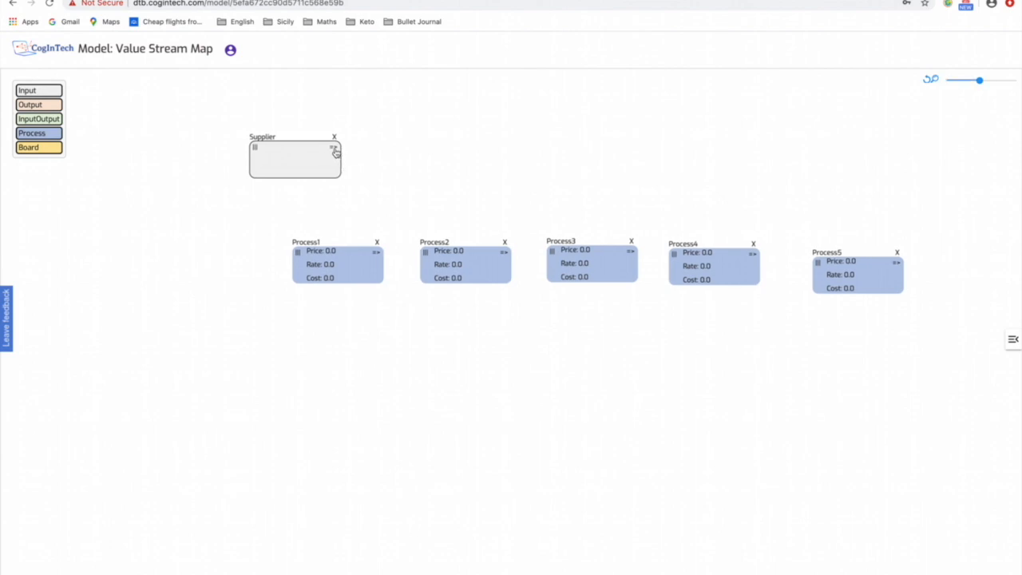
drag(336, 151, 345, 269)
click(346, 263)
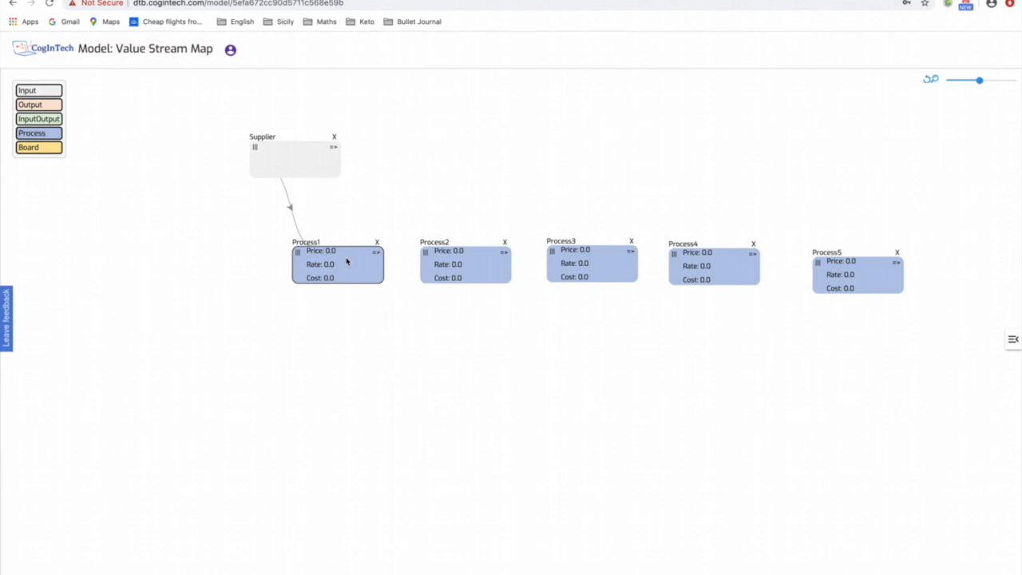
click(292, 211)
key(Delete)
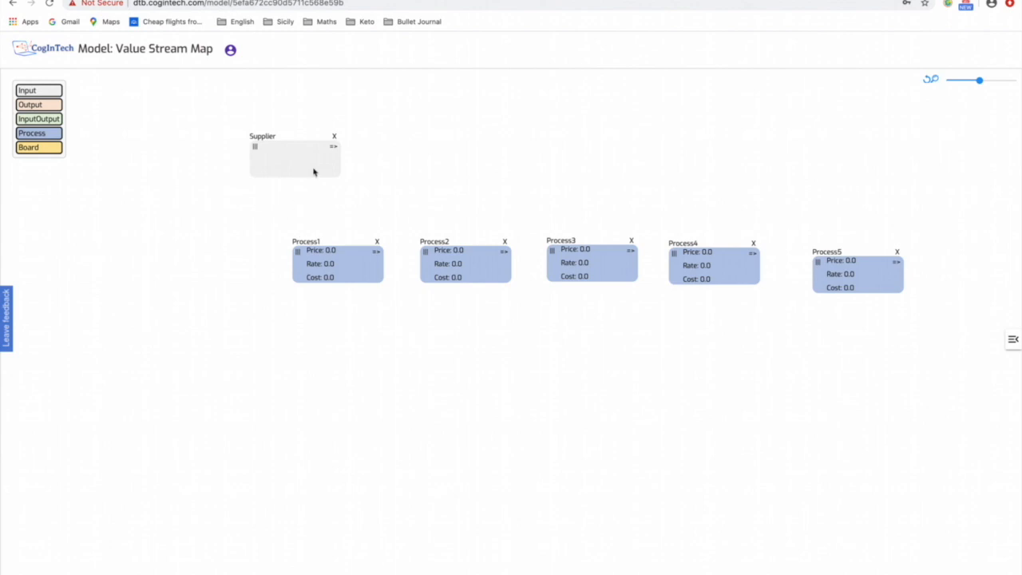
- Connect the Supplier to the first process and link all five processes in sequence
drag(333, 149, 867, 270)
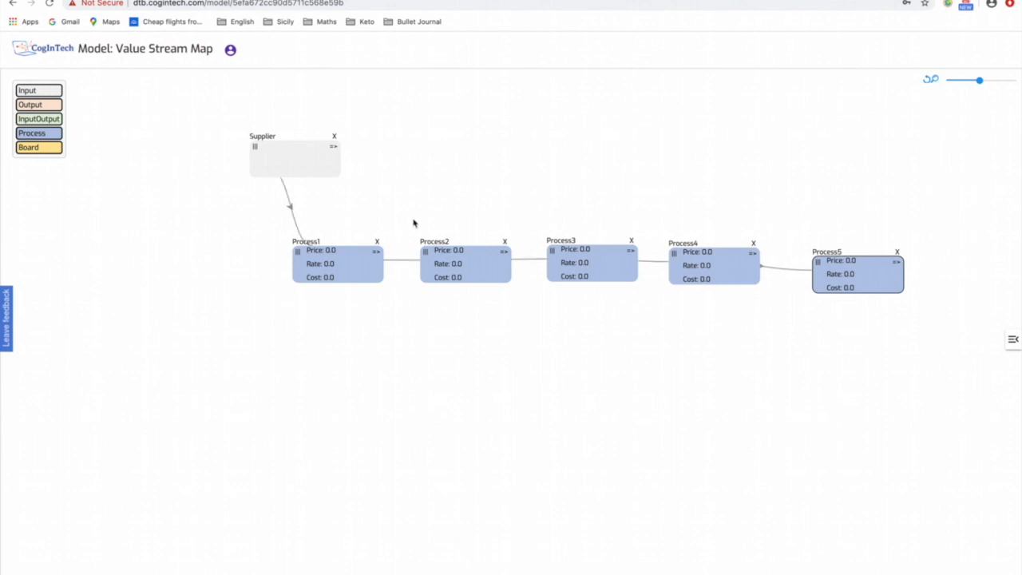
- Name the first process "Process 1"
click(349, 258)
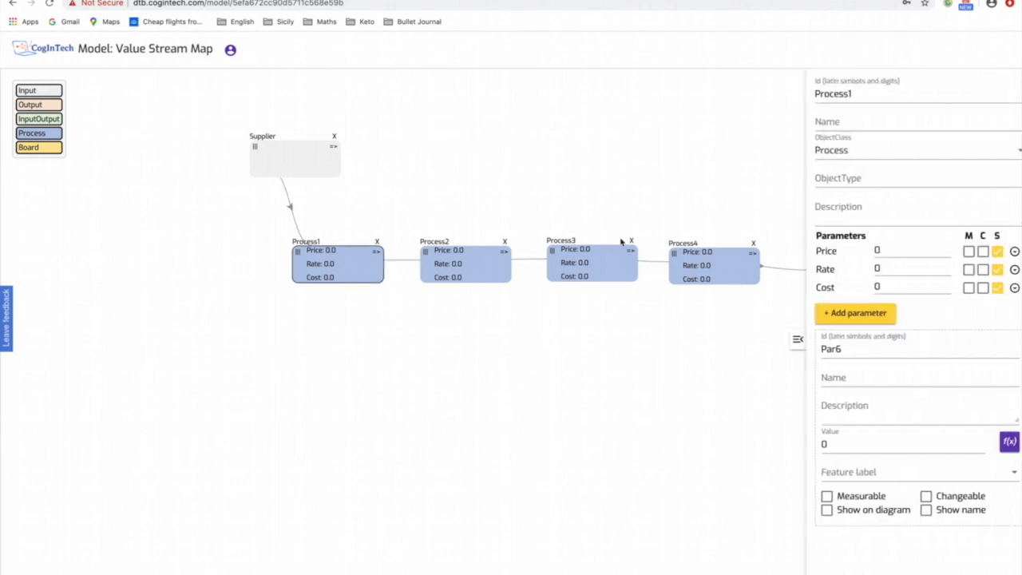
click(836, 121)
text(Proce)
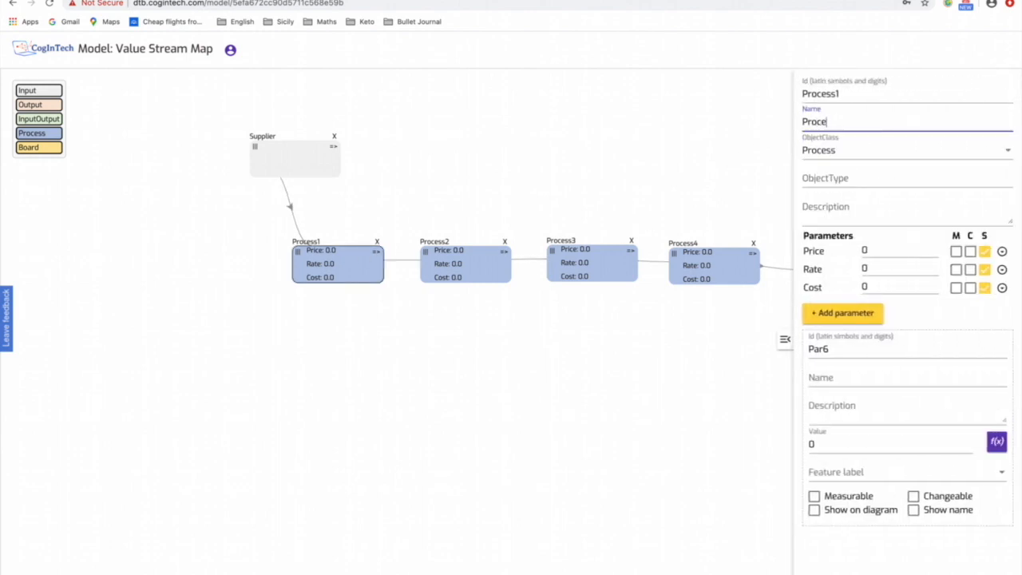
text(ss 1)
- Rename the Price parameter of Process 1 to "Operation Time"
click(1002, 252)
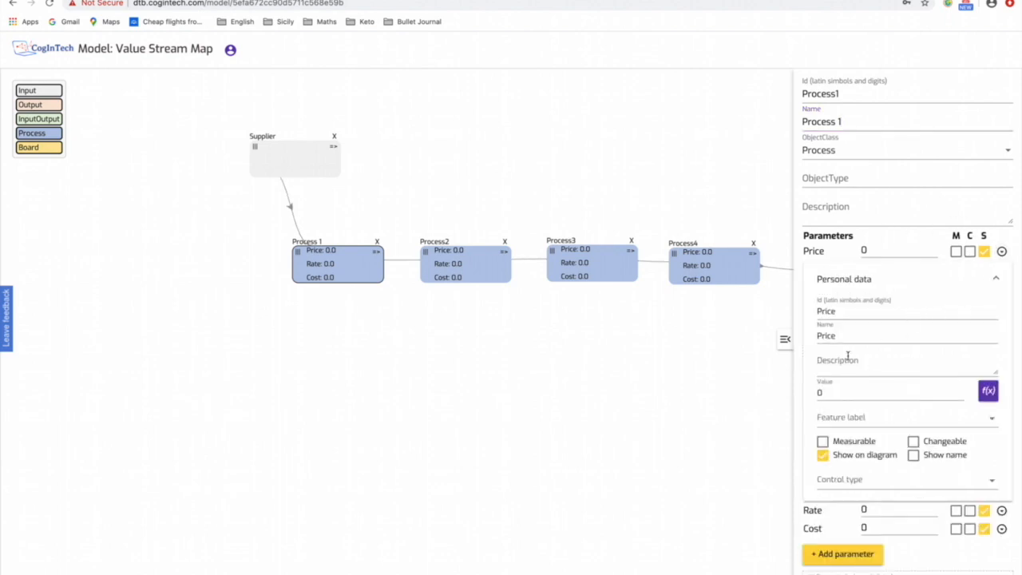
double_click(841, 335)
text(Opr)
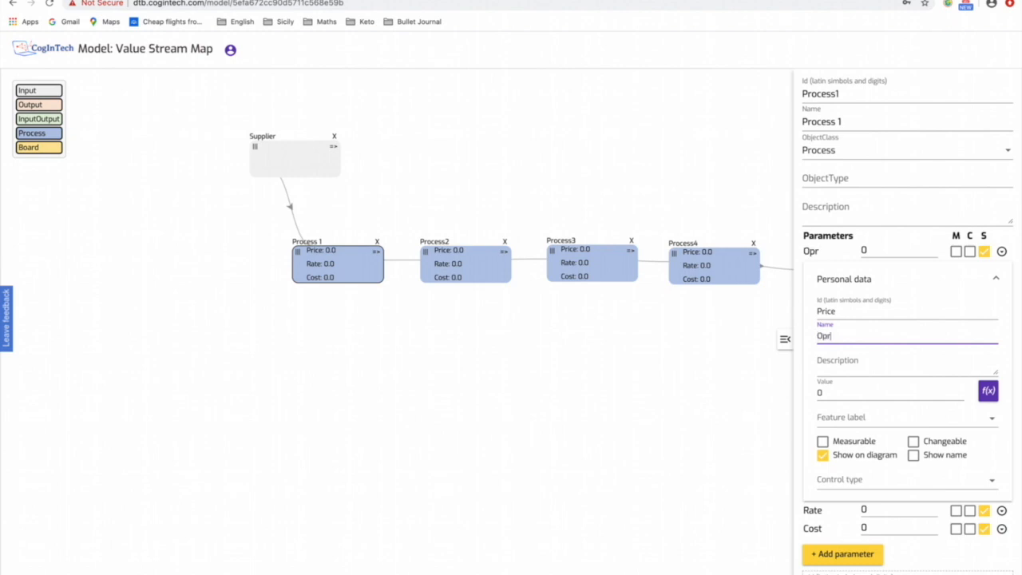
key(BackSpace)
text(erat)
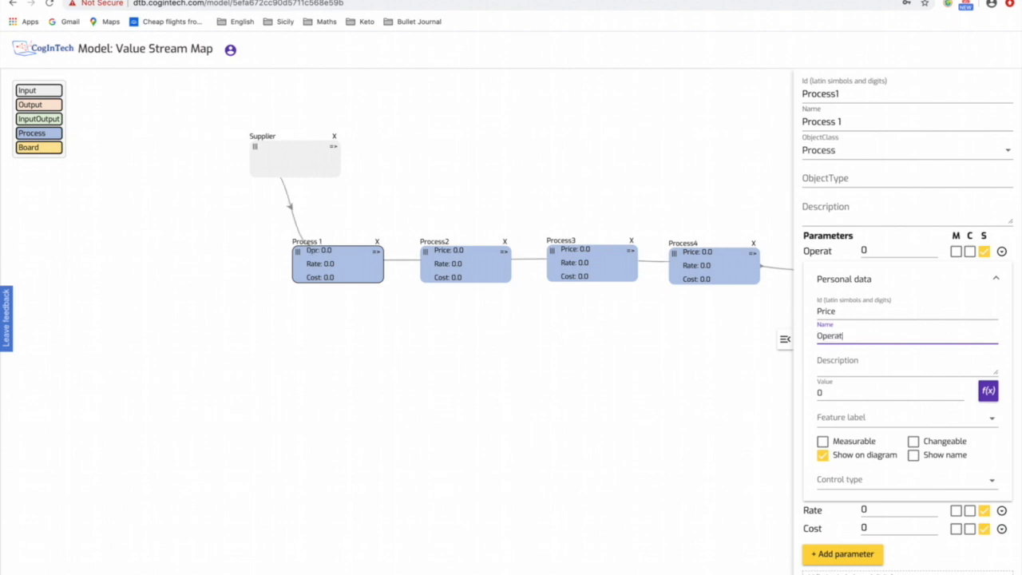
text(ion Ti)
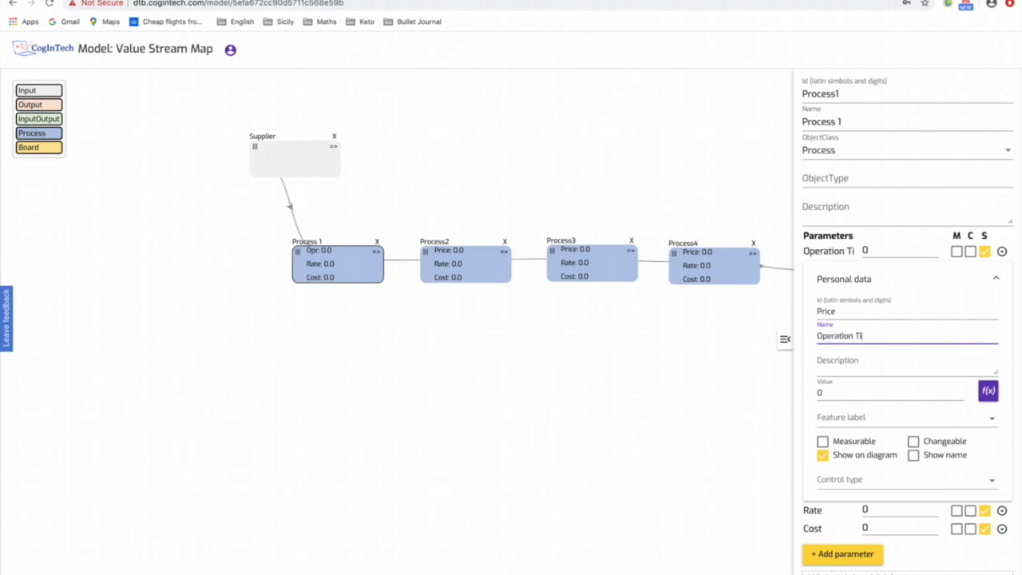
text(me)
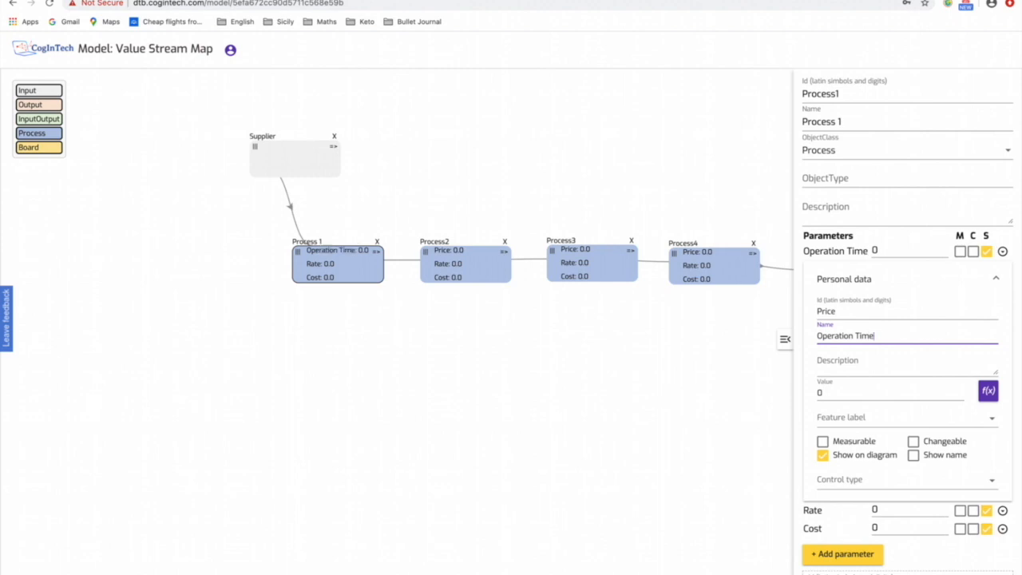
- Set Process 1's Operation Time to 5 and hide its Rate and Cost parameters on the diagram
click(889, 254)
key(BackSpace)
text(5)
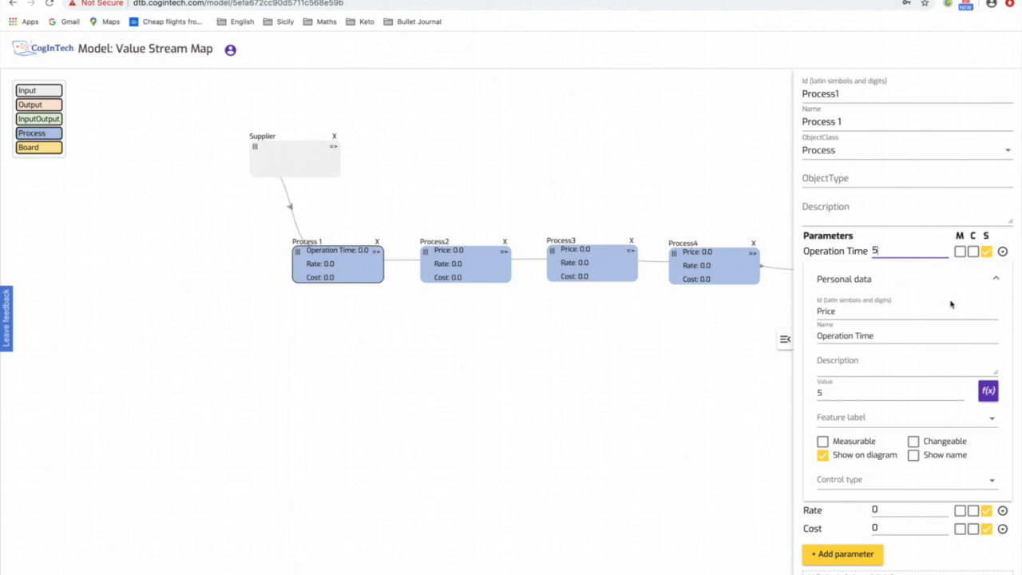
click(998, 280)
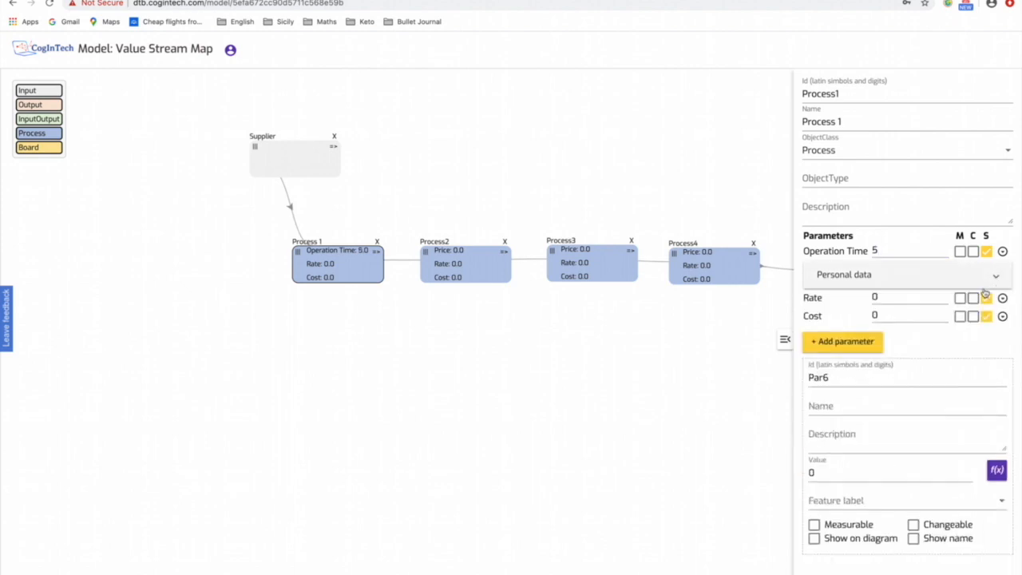
click(987, 298)
click(987, 317)
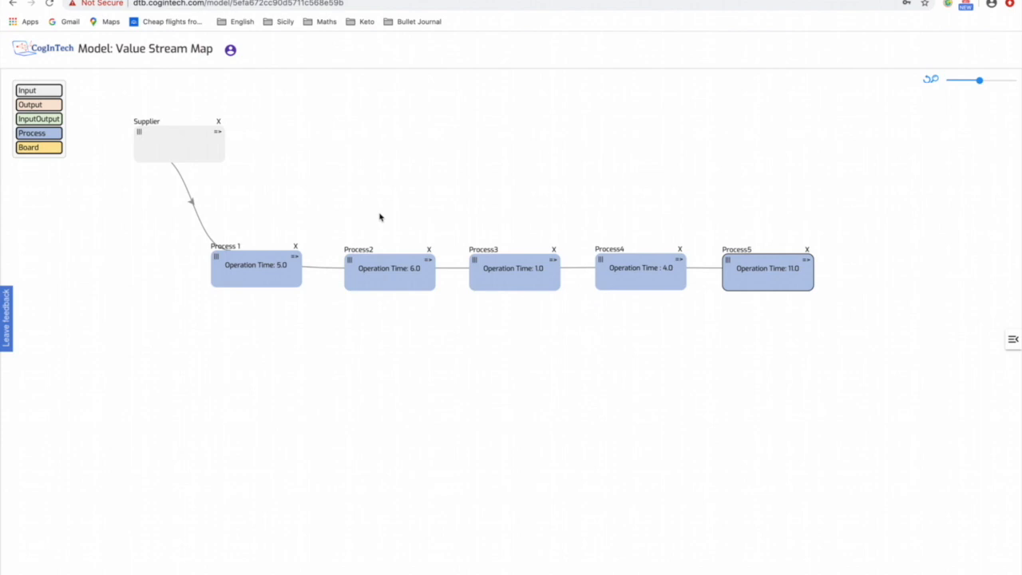
- Place an Output object above and to the right of Process5 and name it "Customer"
drag(38, 107, 828, 155)
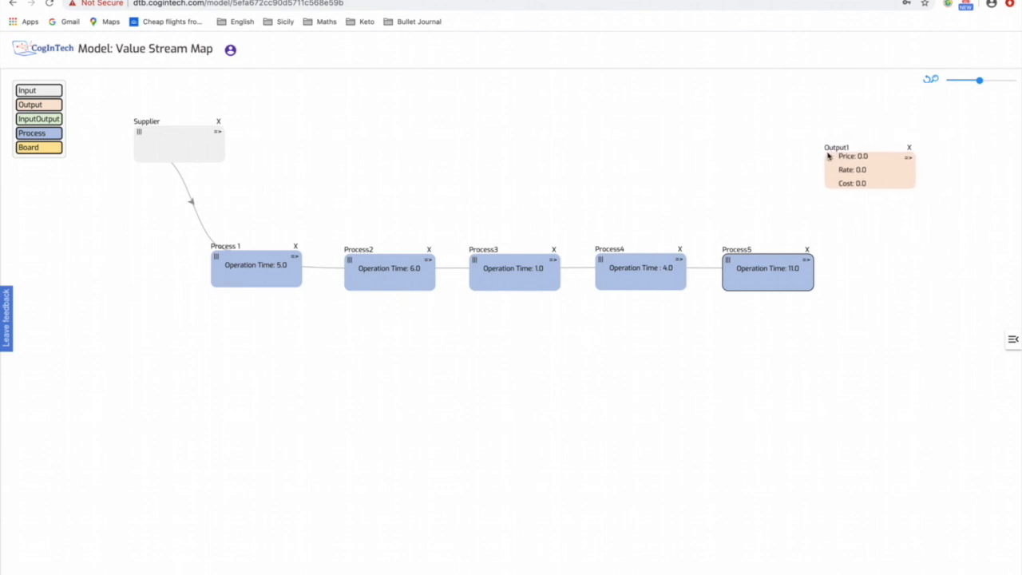
click(886, 169)
click(830, 125)
text(Customer)
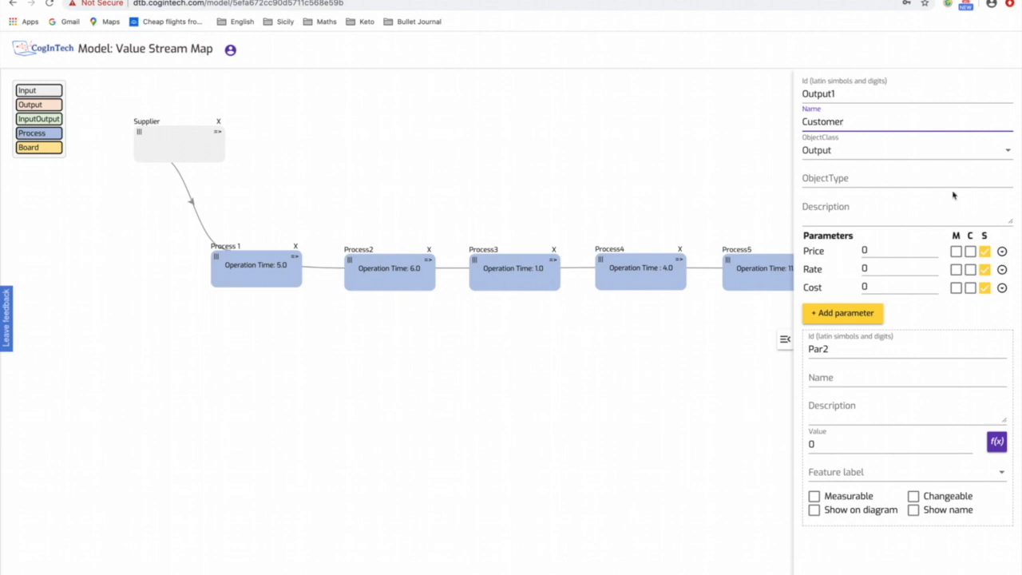
- Hide the Customer's Price, Rate and Cost parameters on the diagram and link Process5 to the Customer
click(985, 251)
click(984, 269)
click(984, 288)
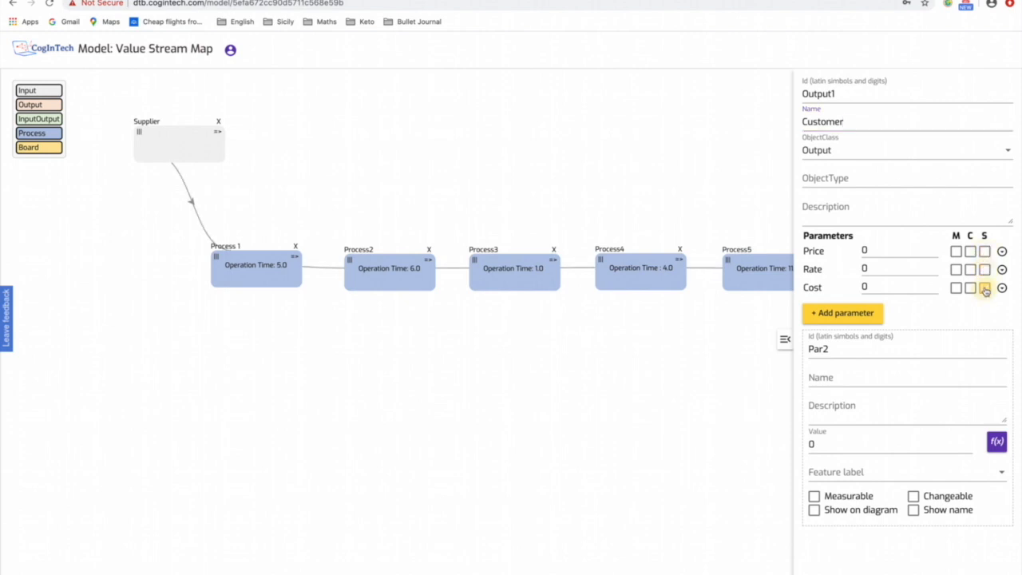
click(785, 339)
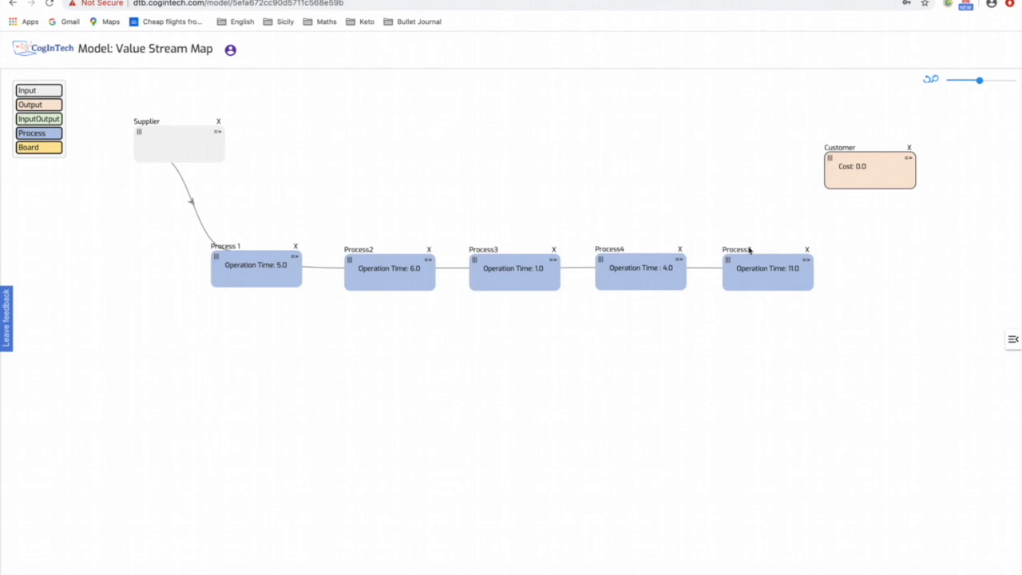
mouse_move(811, 264)
mouse_down()
mouse_move(895, 174)
mouse_move(886, 171)
mouse_up()
- Place three Board objects in a row below the processes
drag(29, 150, 290, 337)
drag(33, 151, 438, 335)
drag(40, 148, 568, 333)
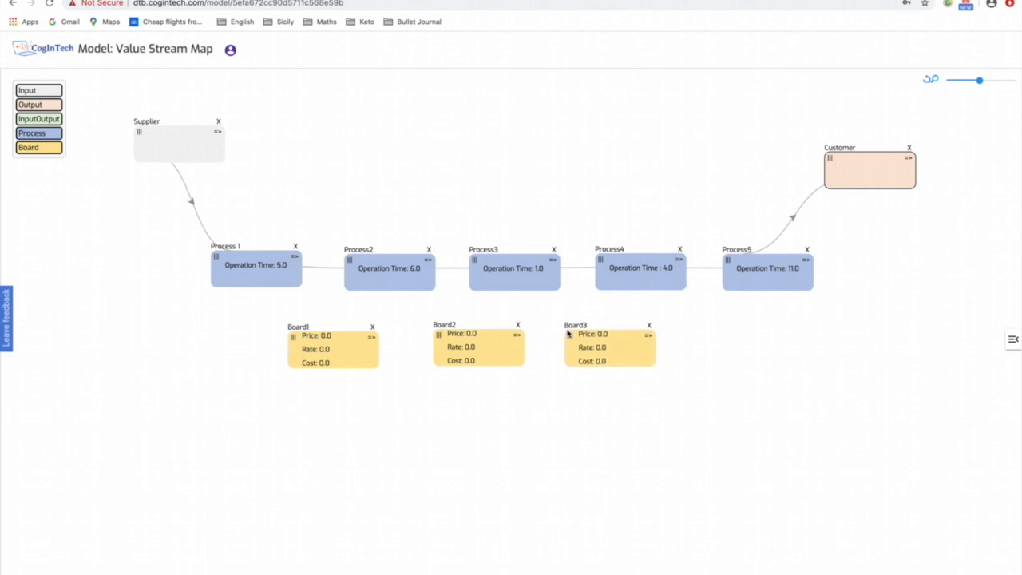
- Place a fourth Board at the end of the board row and name the first board "Waiting Time 1"
drag(48, 151, 697, 331)
click(314, 337)
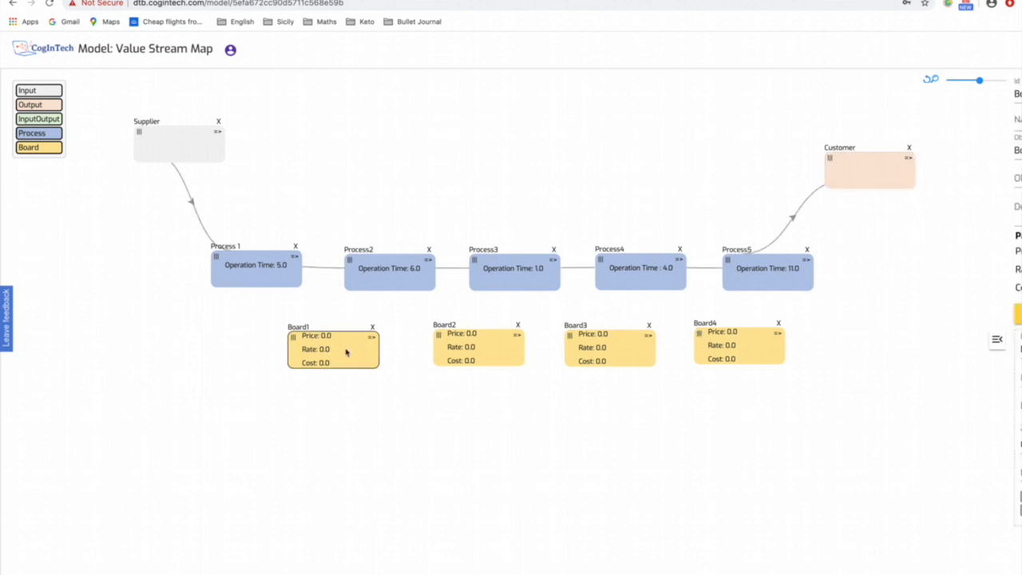
click(828, 120)
text(Wai)
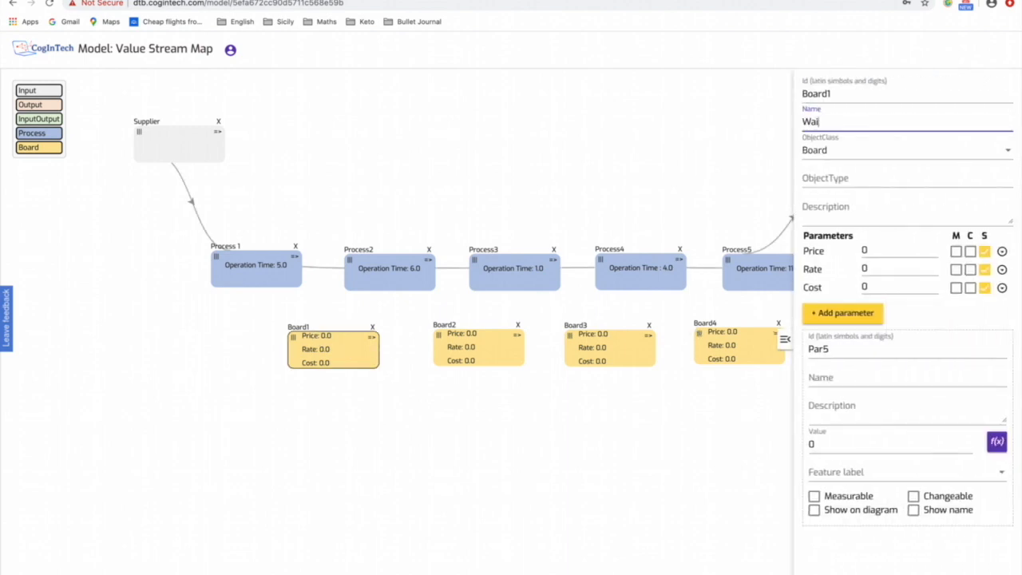
text(ting Time)
- Rename the Price parameter of Waiting Time 1 to "Time" and set its value to 3
click(1003, 250)
click(808, 336)
key(BackSpace)
key(BackSpace)
key(BackSpace)
key(BackSpace)
key(BackSpace)
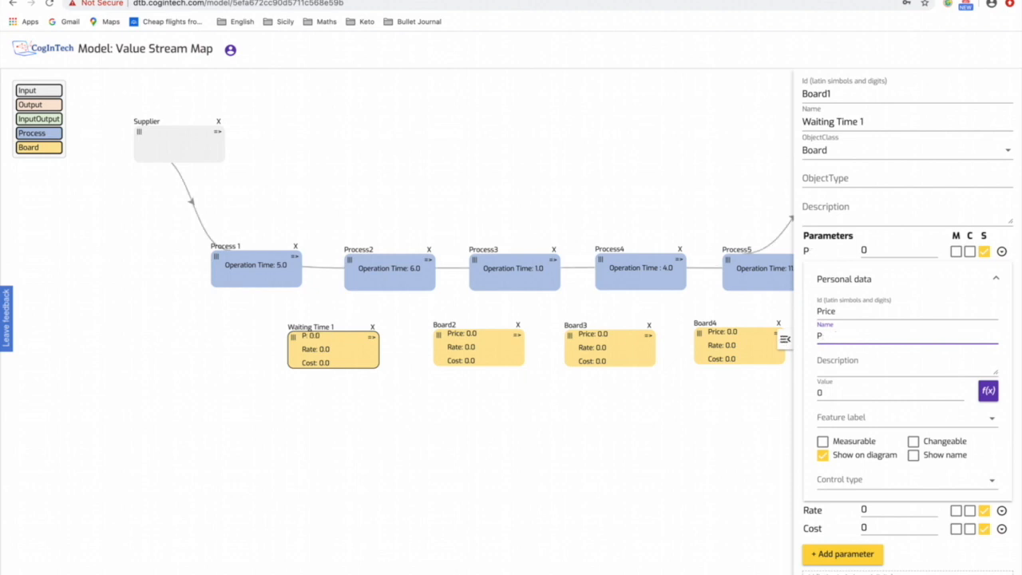
text(Time)
click(910, 251)
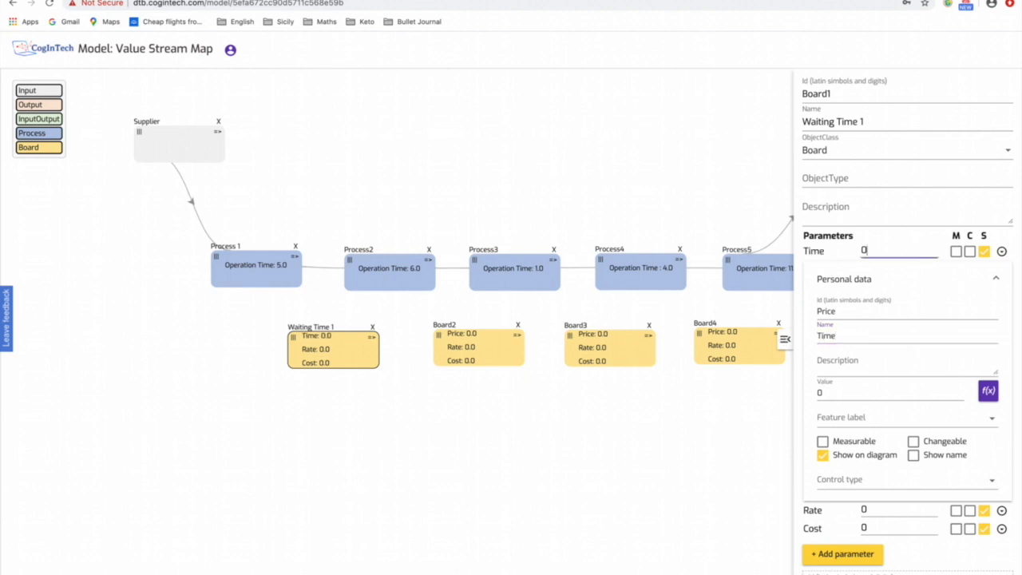
text(3)
- Hide the Rate and Cost parameters of Waiting Time 1 on the diagram
click(996, 277)
click(984, 298)
click(984, 316)
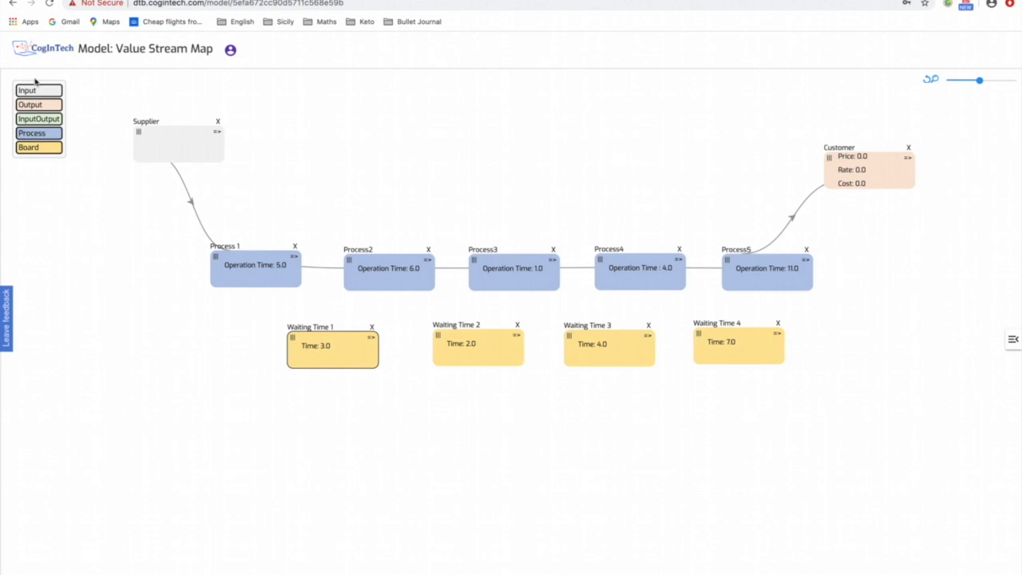
- Place another Board above the processes, between the Supplier and the Customer, and name it "Results"
drag(32, 150, 442, 141)
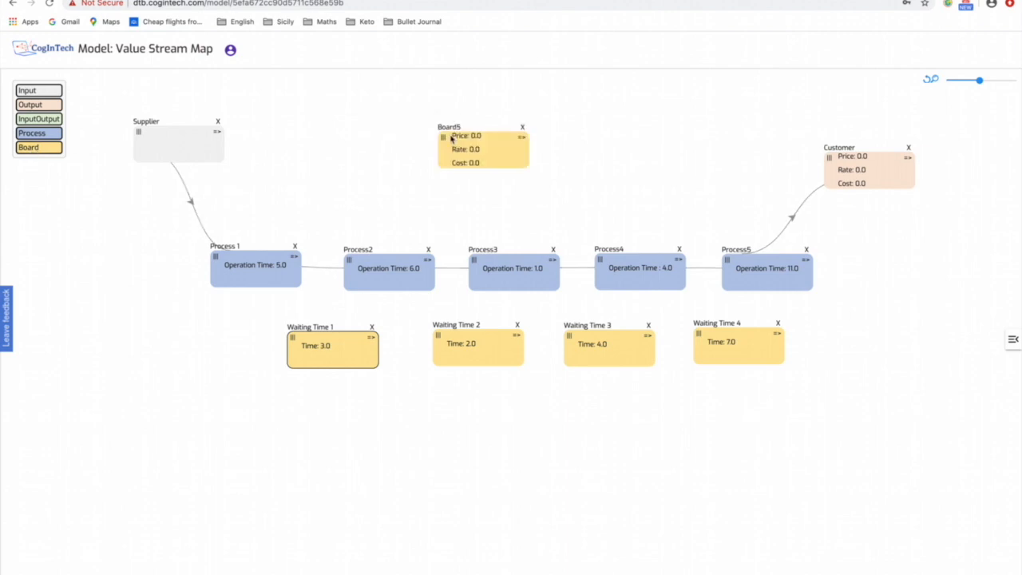
click(496, 148)
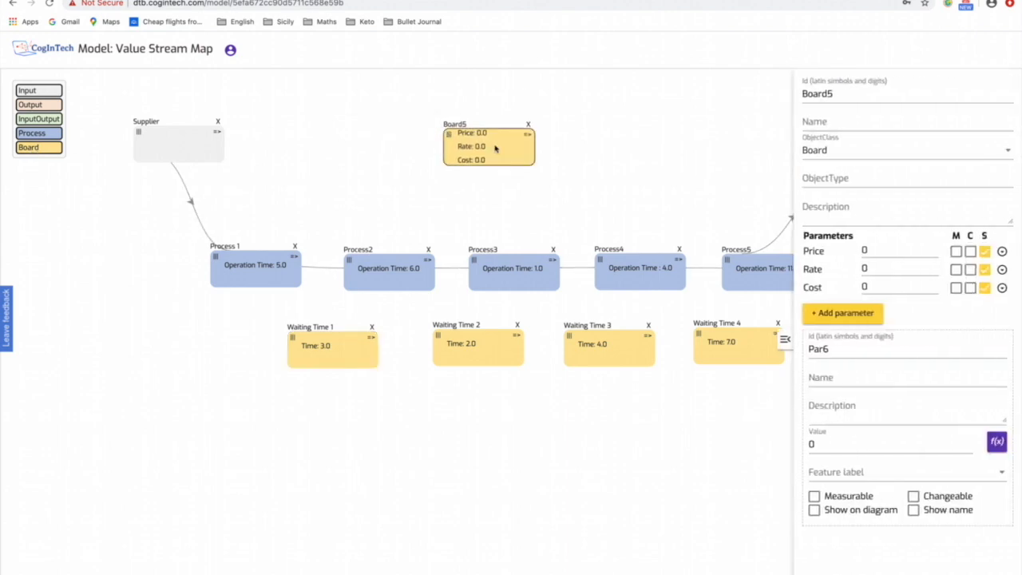
click(827, 125)
text(Resu)
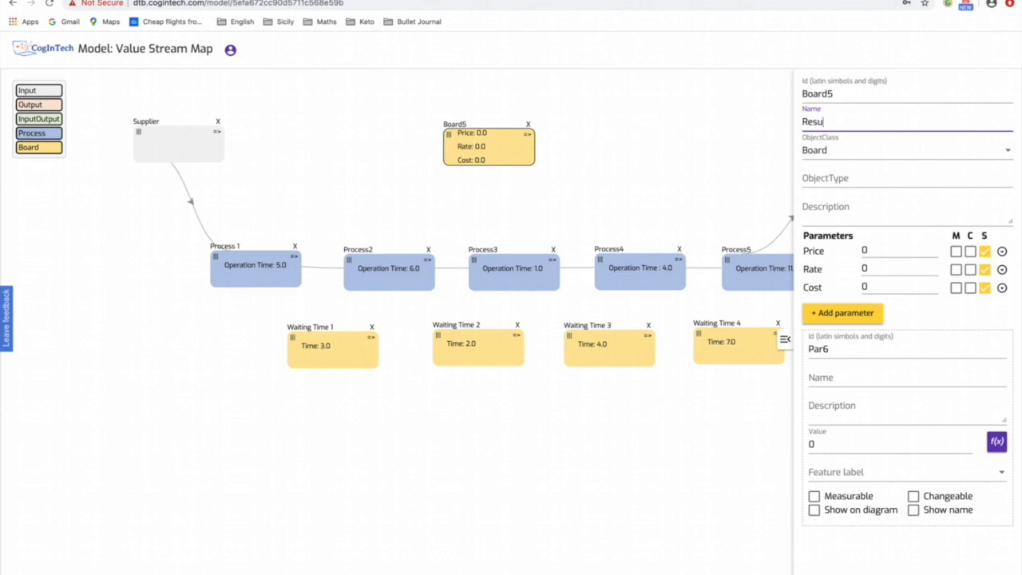
text(lts)
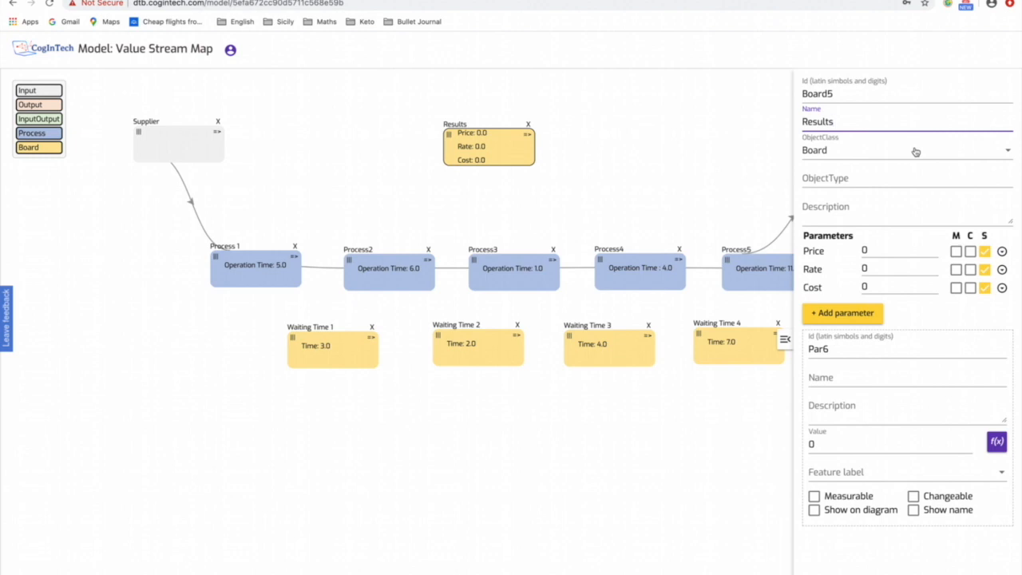
- Rename the Price parameter of the Results board to "Useful Time"
click(1001, 252)
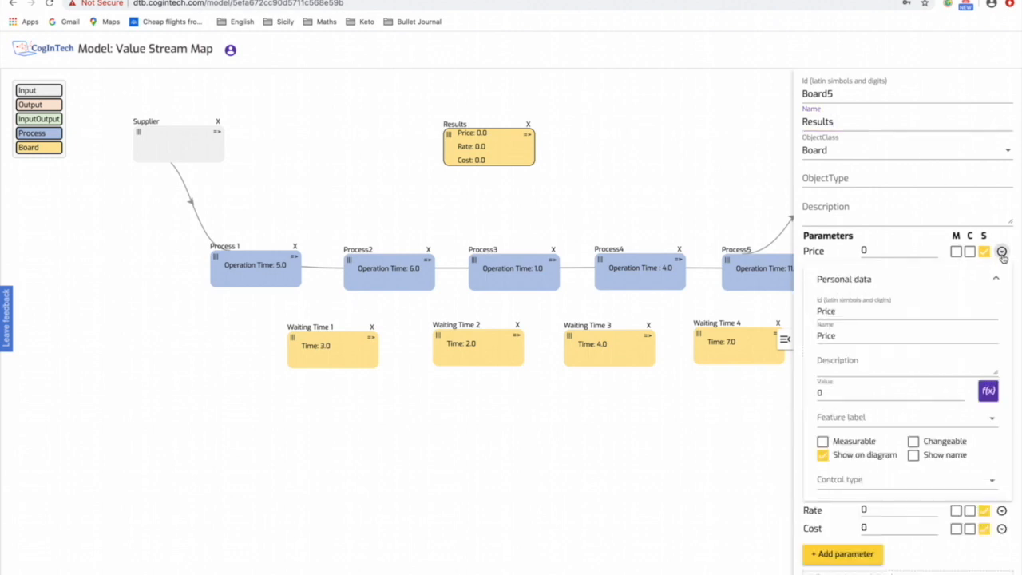
double_click(841, 336)
key(BackSpace)
text(Useful Time)
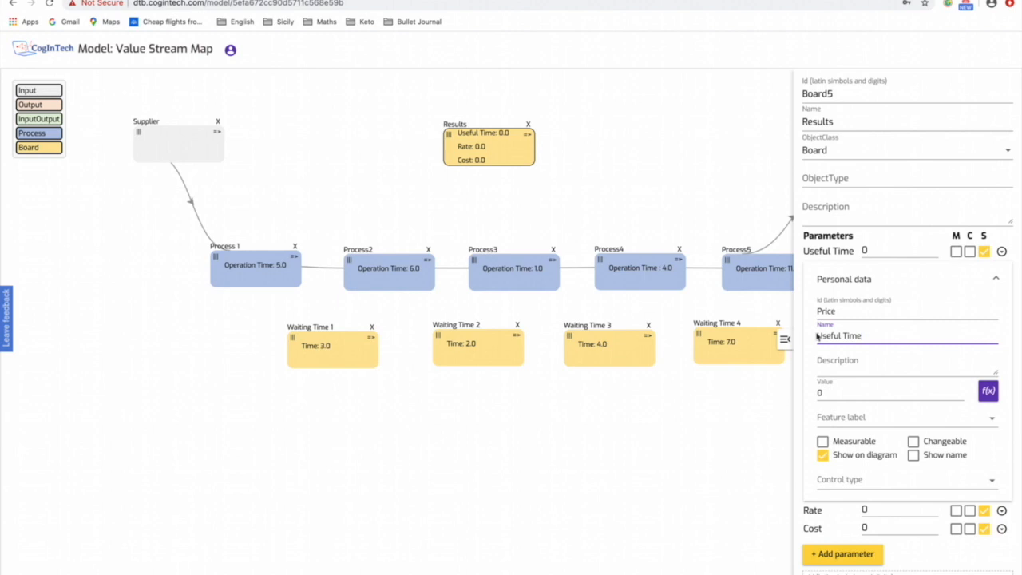
- Start a formula for Useful Time with the Operation Time of Process 1 as its first term
click(986, 391)
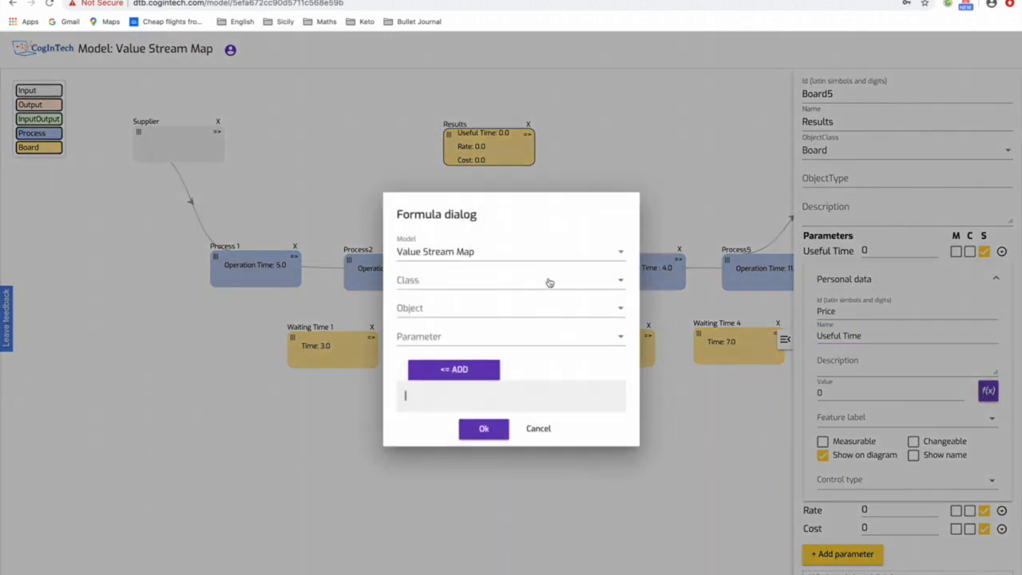
click(471, 292)
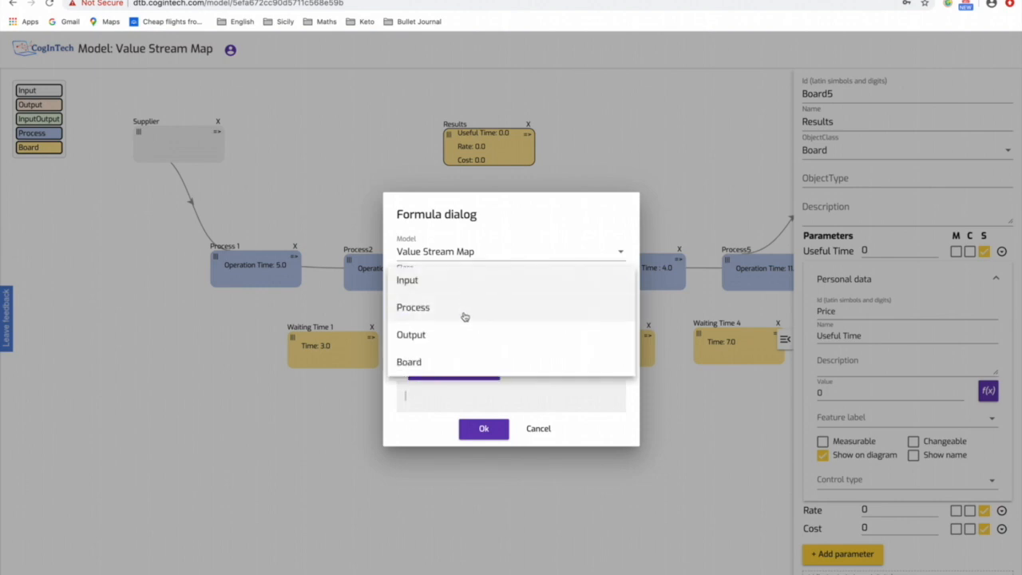
click(462, 317)
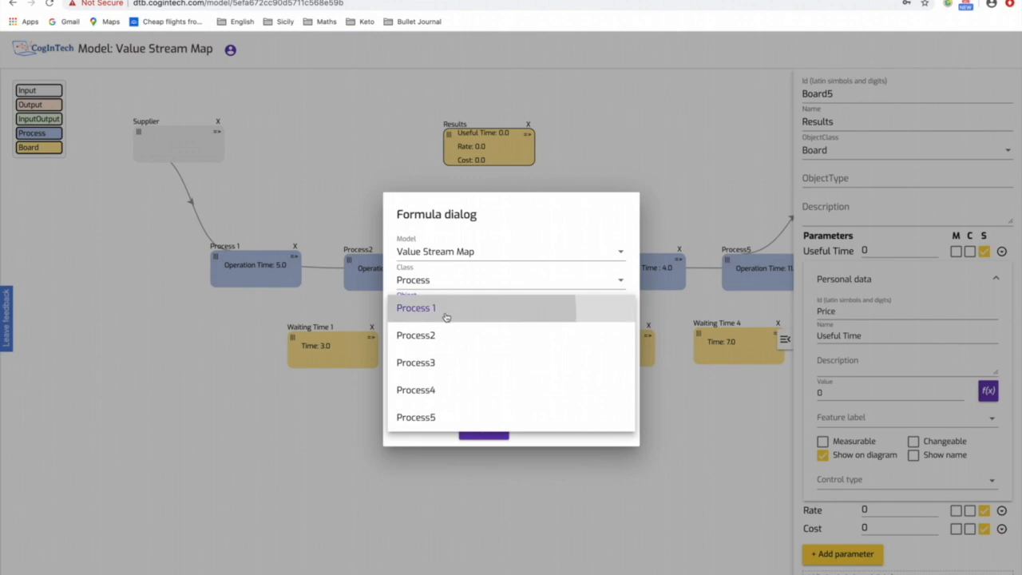
click(448, 318)
click(444, 336)
click(438, 390)
click(453, 370)
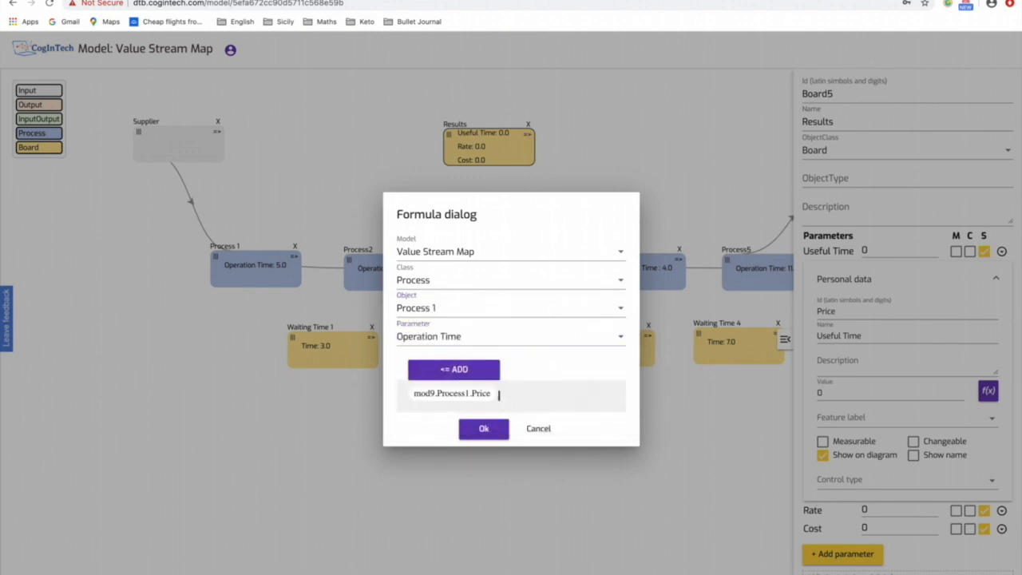
- Add the Operation Time of Process2 as the second term of the Useful Time sum
click(470, 308)
click(496, 340)
click(474, 336)
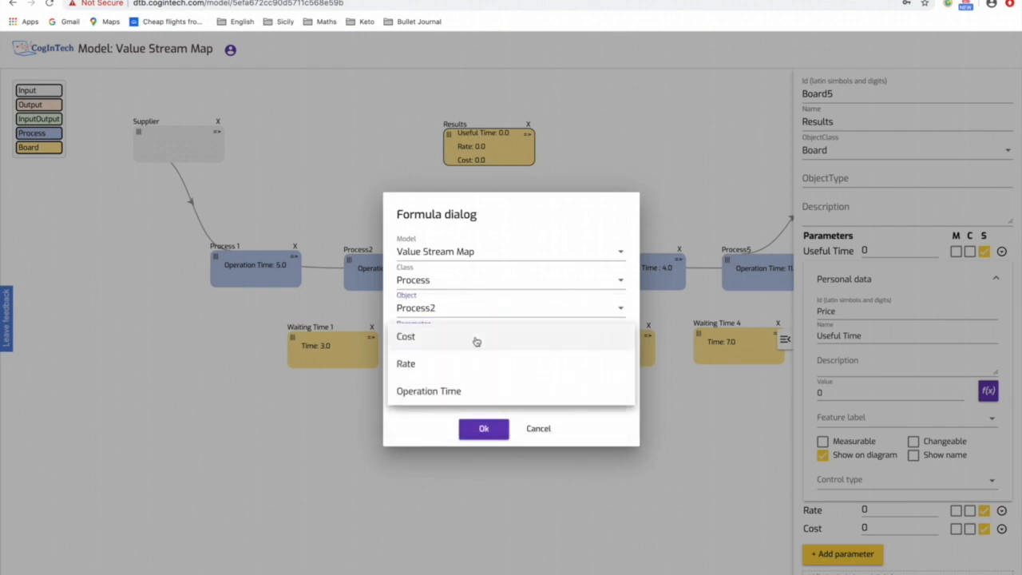
click(470, 392)
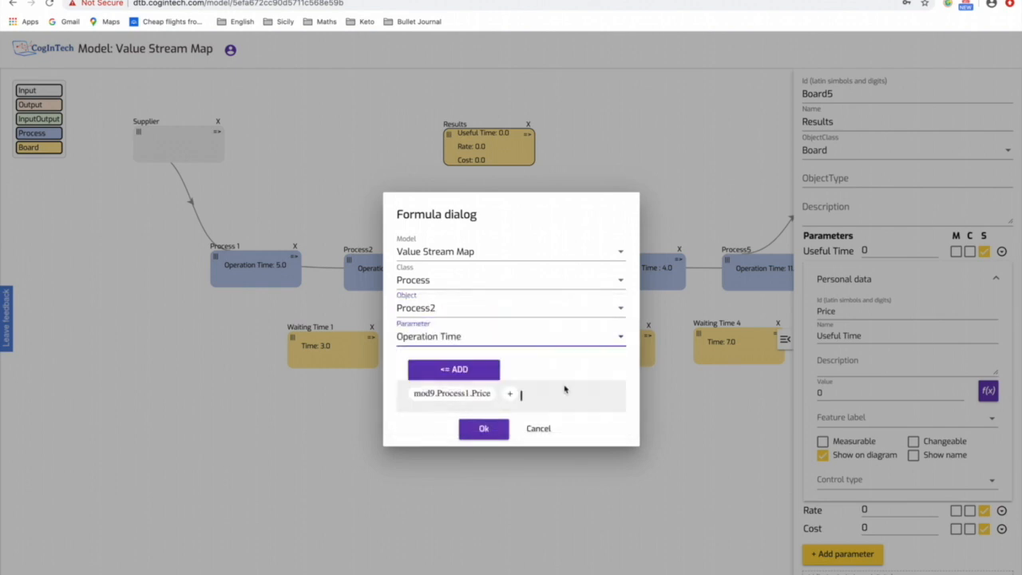
click(489, 370)
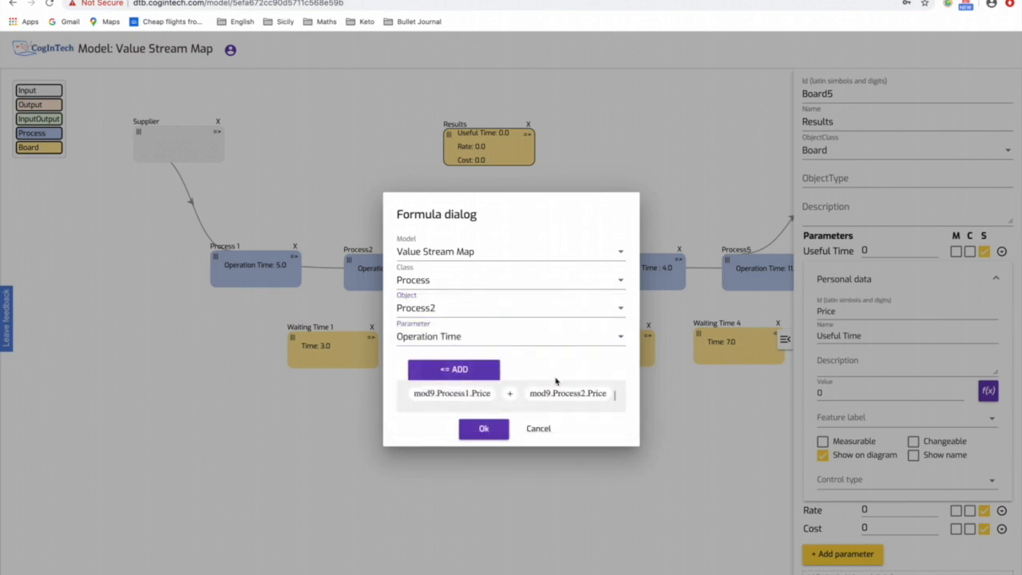
- Extend the Useful Time formula with a plus sign and the Operation Time of Process3
text(+)
click(455, 302)
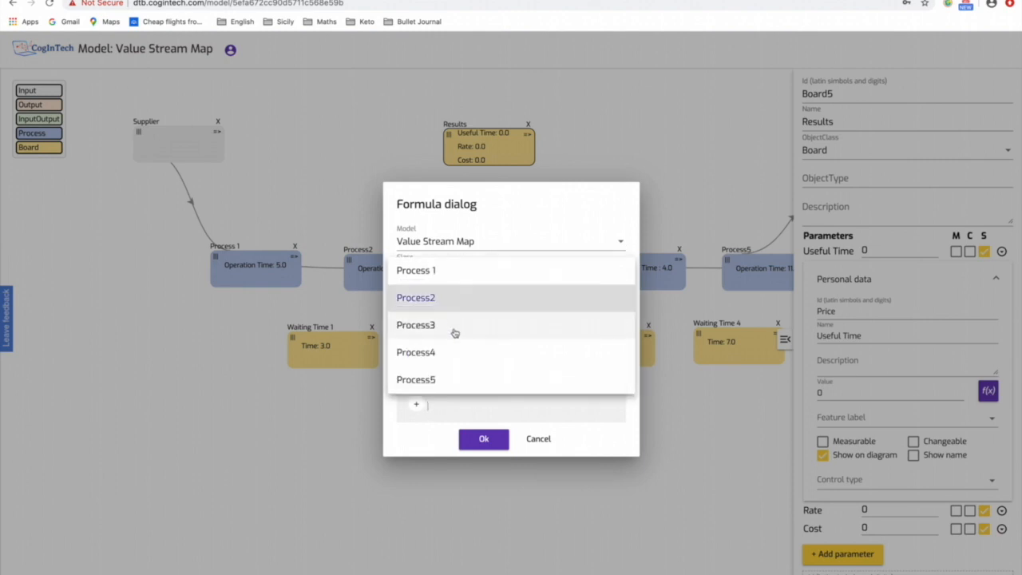
click(454, 326)
click(452, 330)
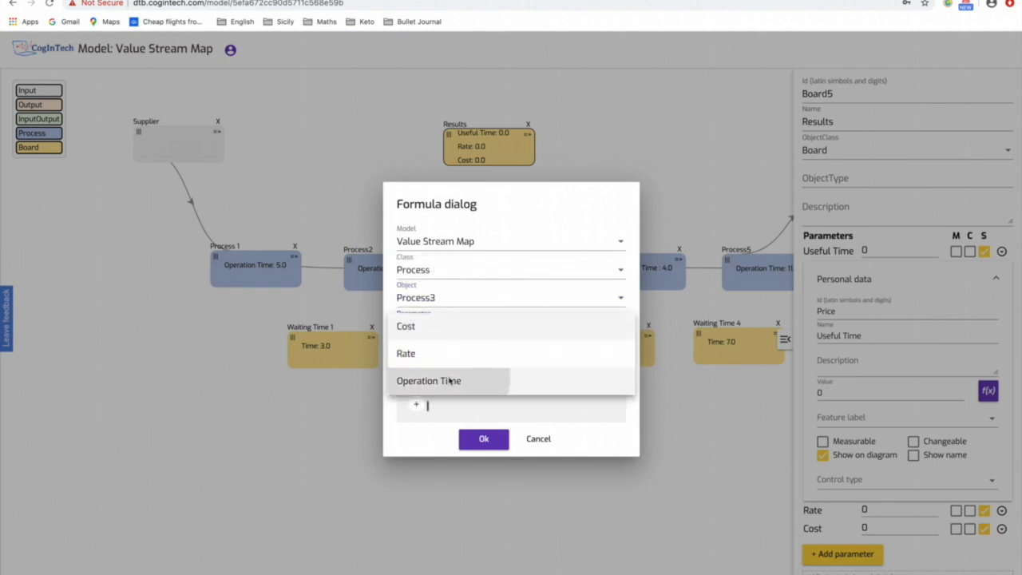
click(451, 381)
click(471, 361)
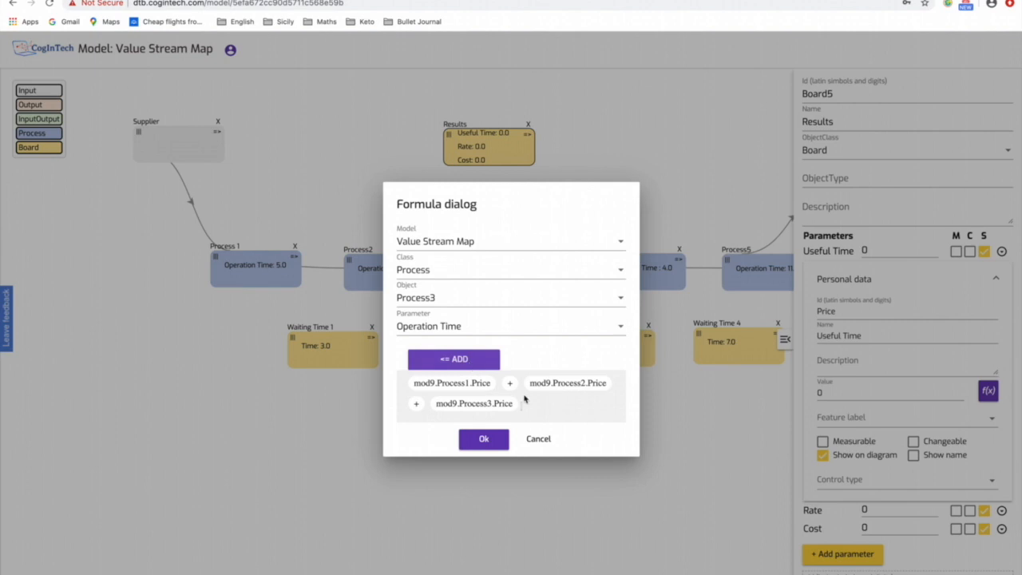
- Extend the Useful Time formula with a plus sign and the Operation Time of Process4
text(+)
click(453, 306)
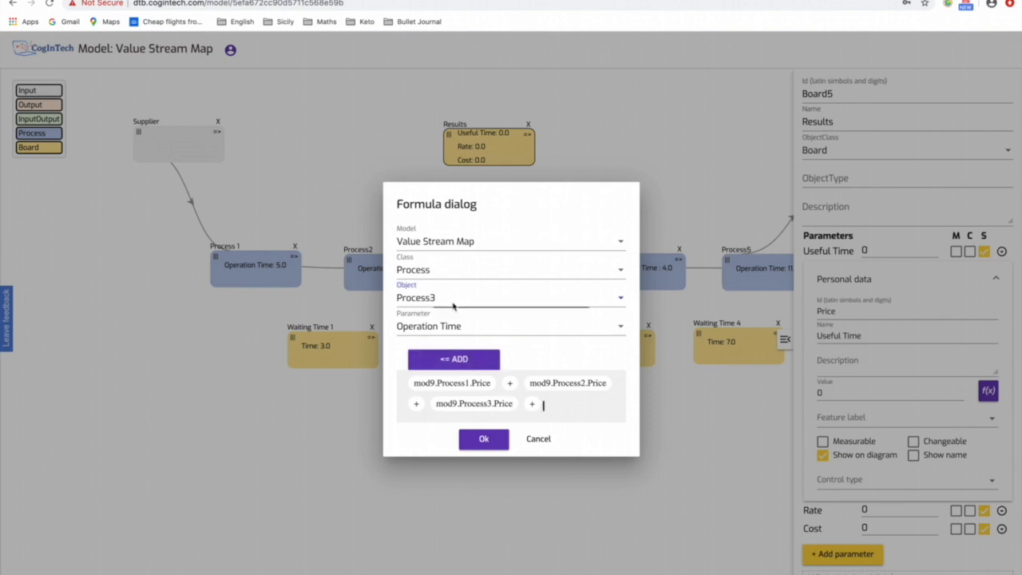
click(454, 324)
click(453, 327)
click(461, 384)
click(459, 366)
- Complete the Useful Time sum with the Operation Time of Process5 and apply the formula
text(+)
click(434, 285)
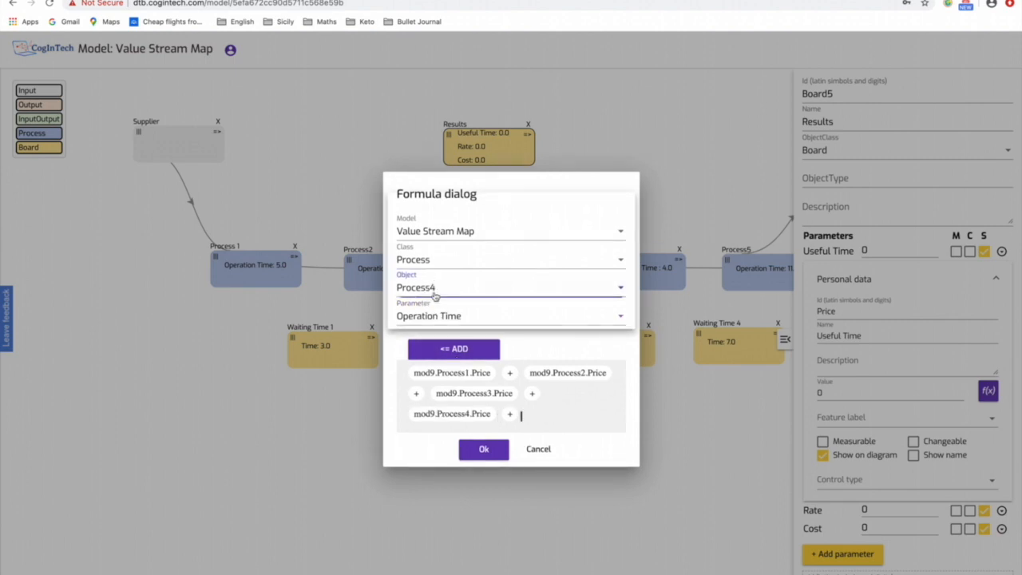
click(435, 313)
click(443, 317)
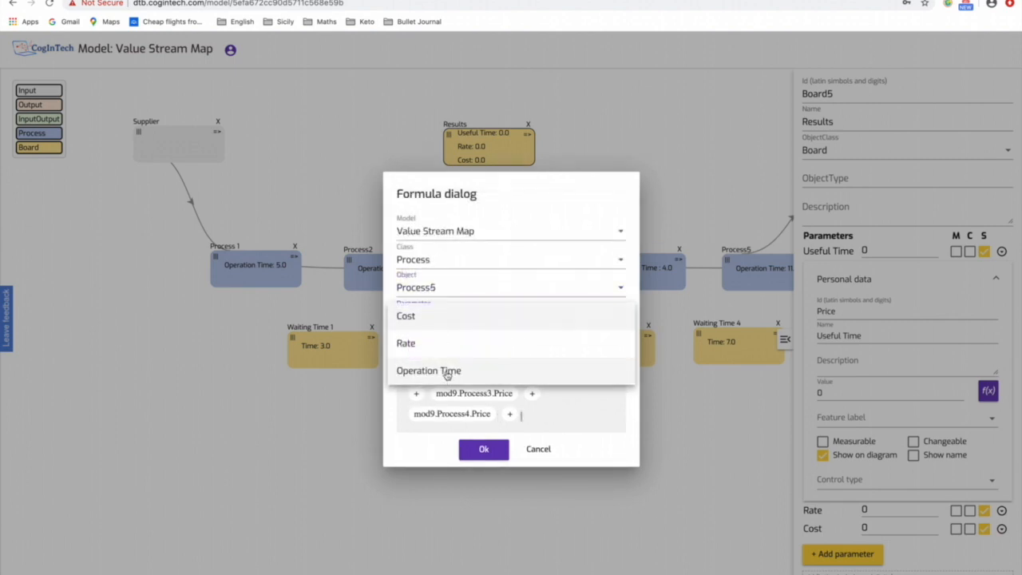
click(446, 373)
click(465, 350)
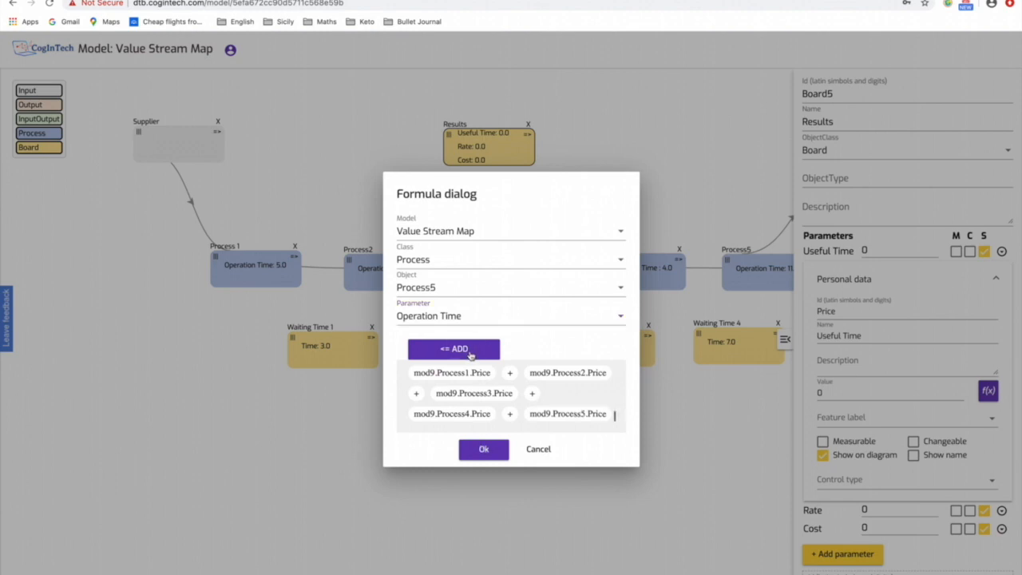
click(484, 450)
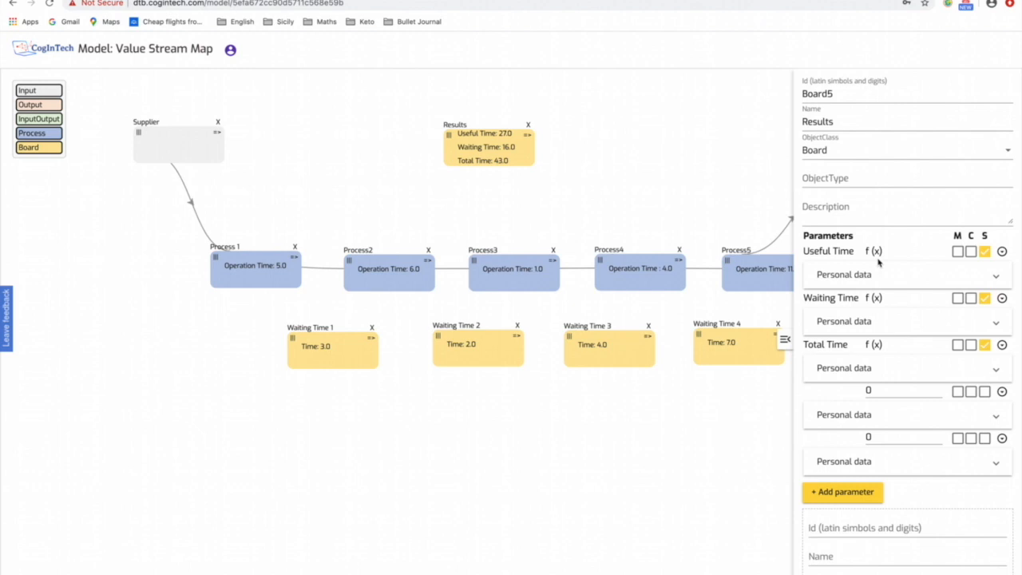
- Add a new parameter to the Results board and name it "Effectiveness"
click(837, 492)
scroll(893, 485, down, 2)
click(855, 415)
text(F)
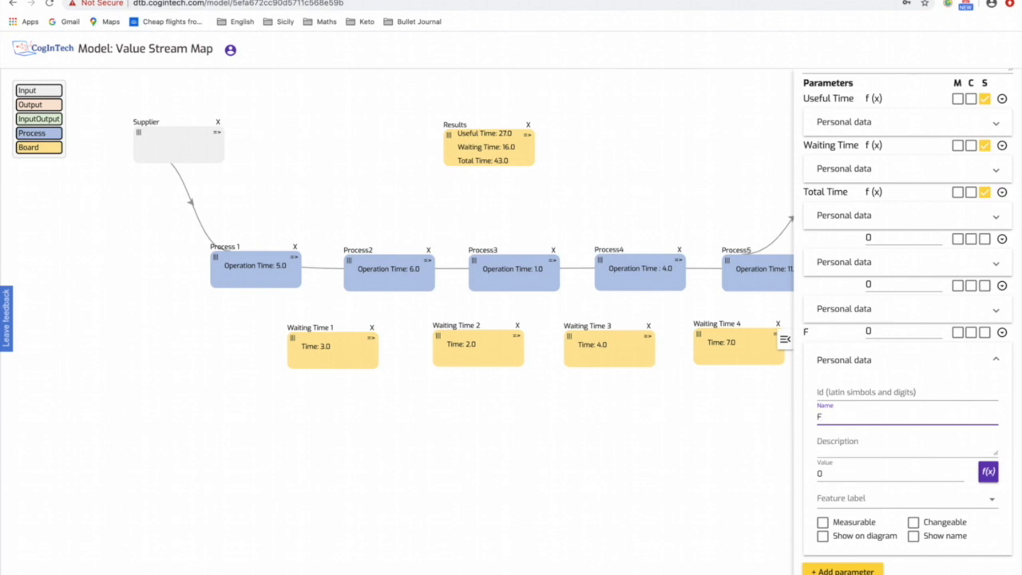
key(BackSpace)
text(Eec)
key(BackSpace)
key(BackSpace)
text(ffectiveness)
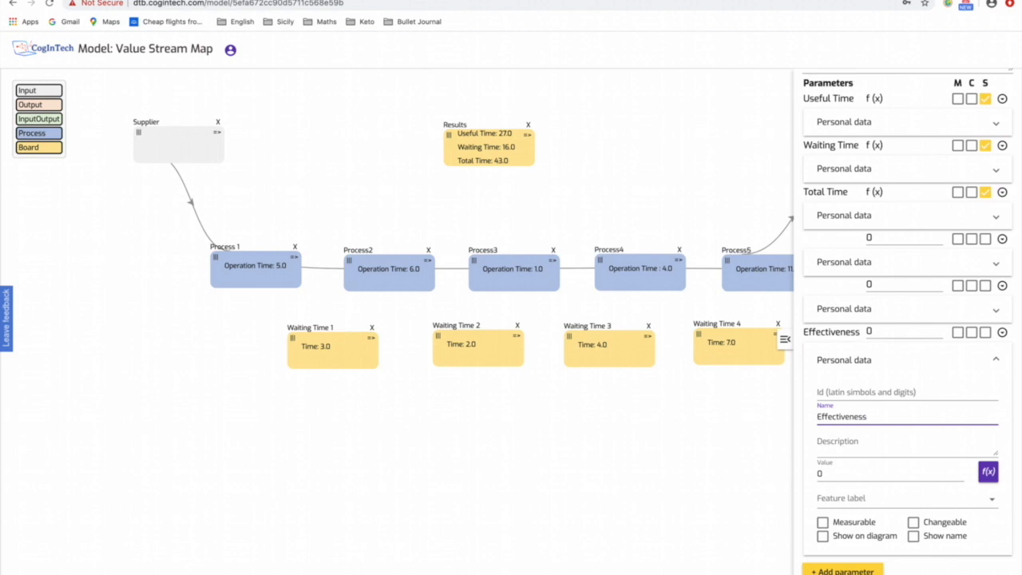
- Start a formula for Effectiveness with the Useful Time parameter of the Results board
click(989, 471)
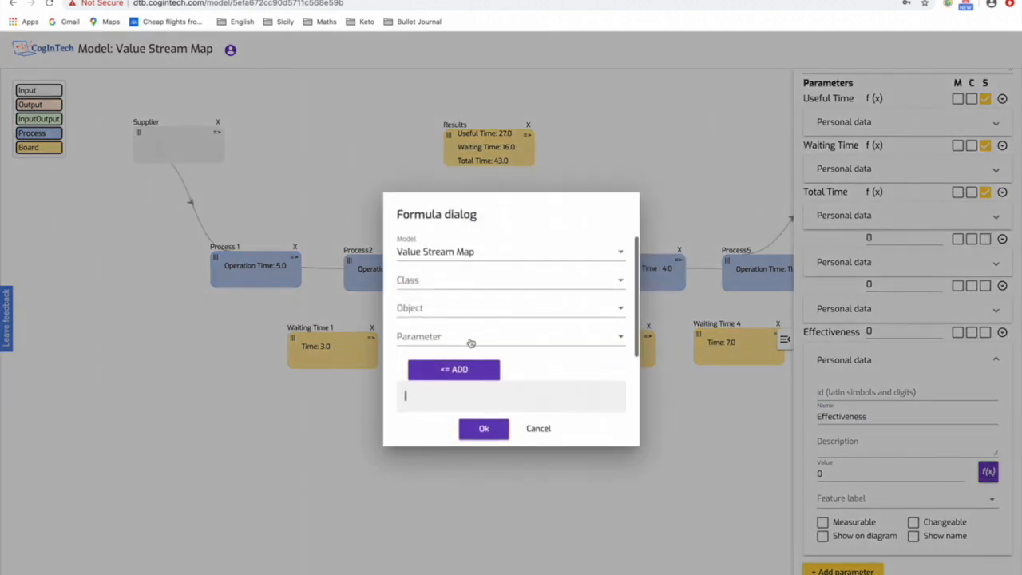
click(462, 283)
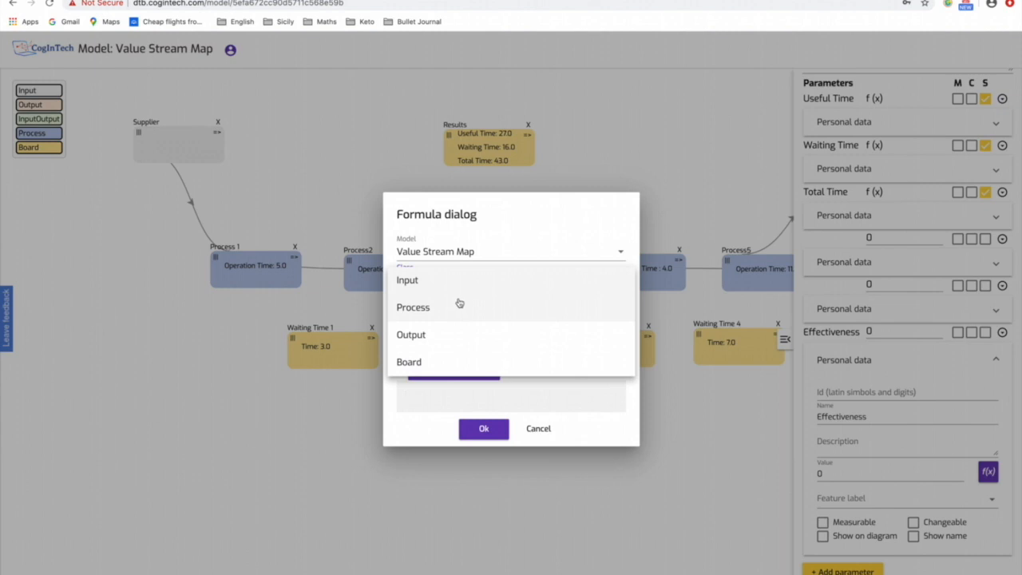
click(444, 358)
click(445, 316)
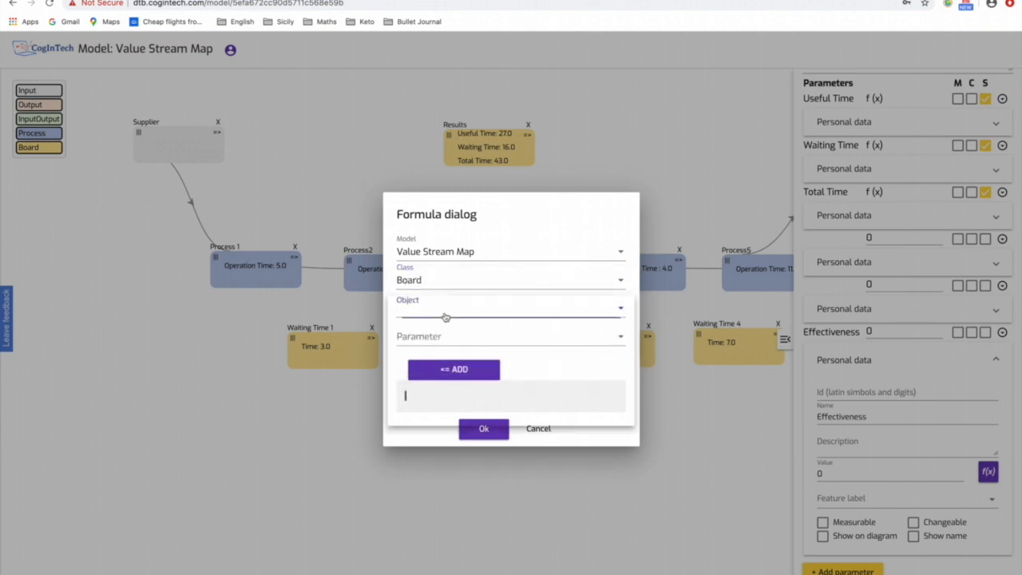
click(439, 416)
click(427, 337)
scroll(440, 431, down, 1)
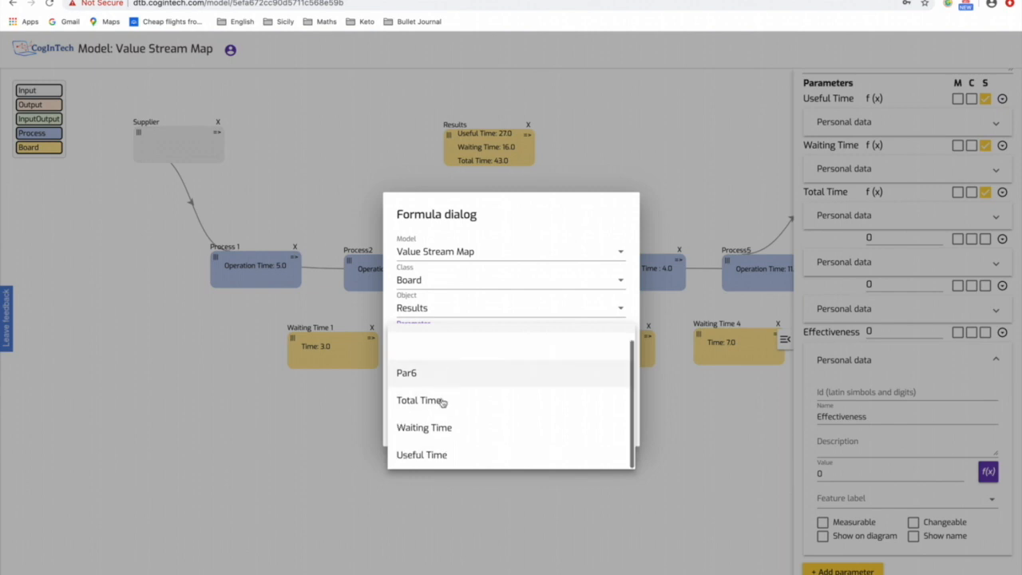
click(440, 454)
click(467, 372)
- Divide the Effectiveness formula by the Results board's Total Time, multiply by 100, apply it and close the board's properties
click(494, 394)
text(/)
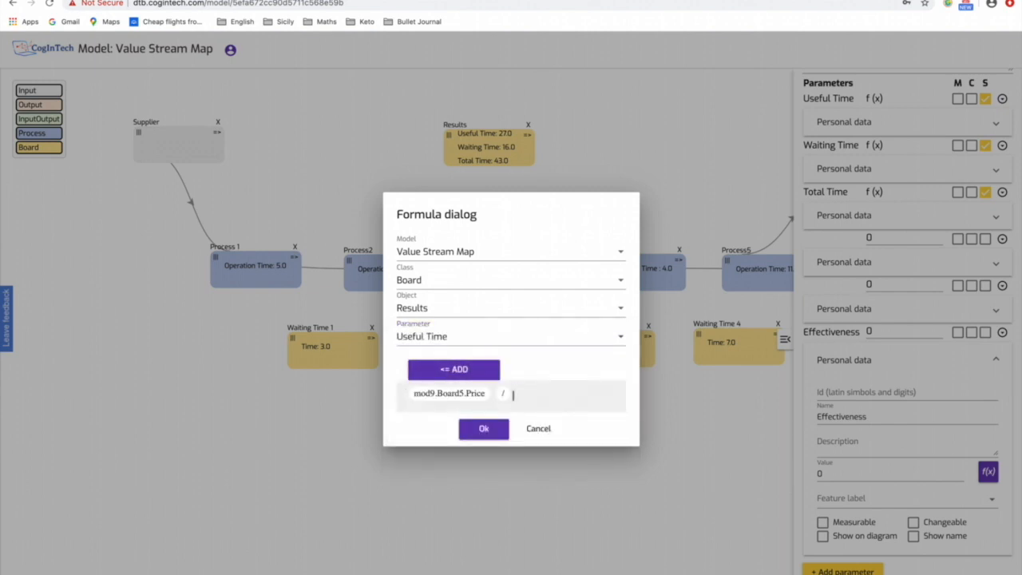
click(459, 336)
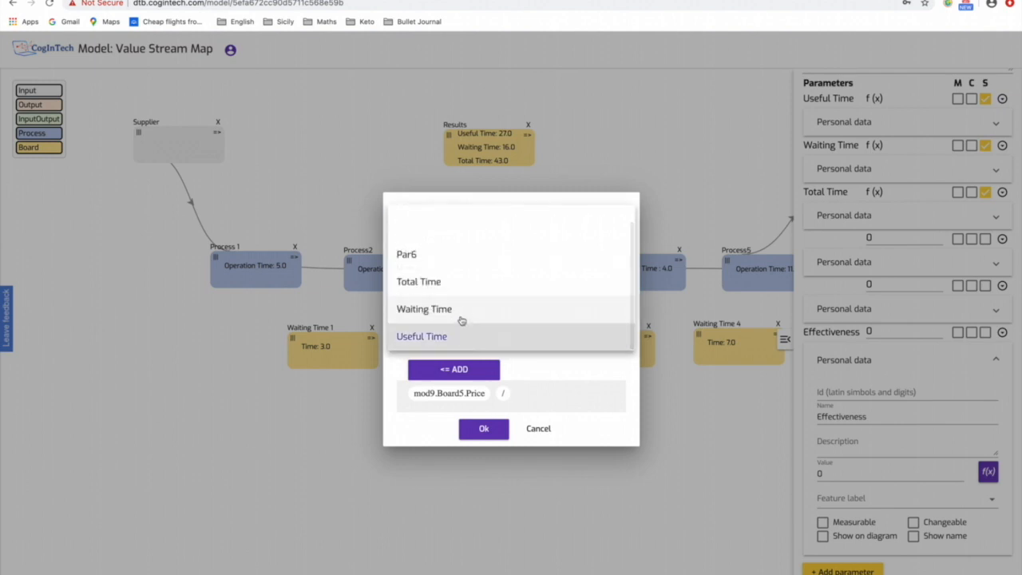
click(459, 285)
click(454, 372)
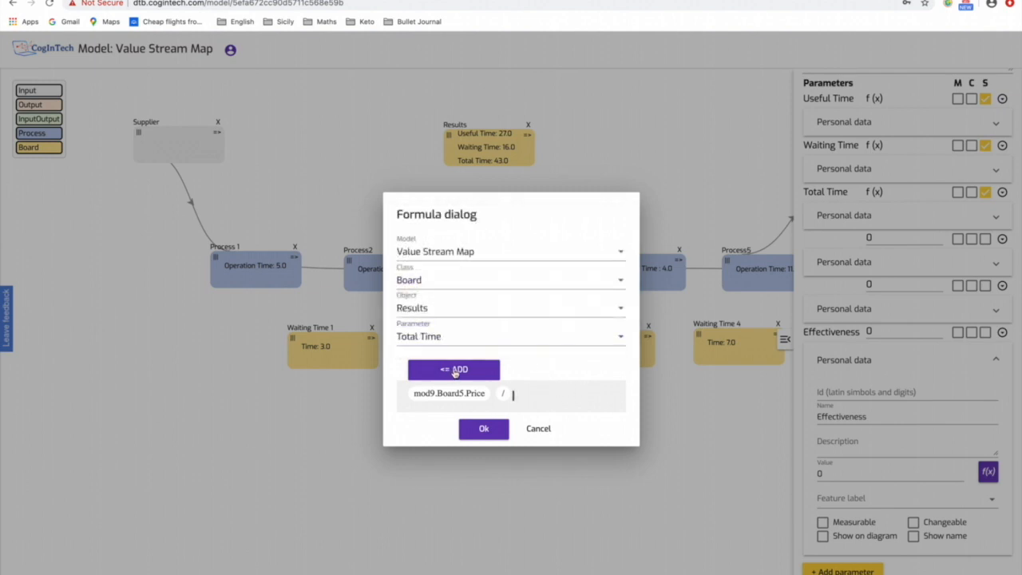
text(*100)
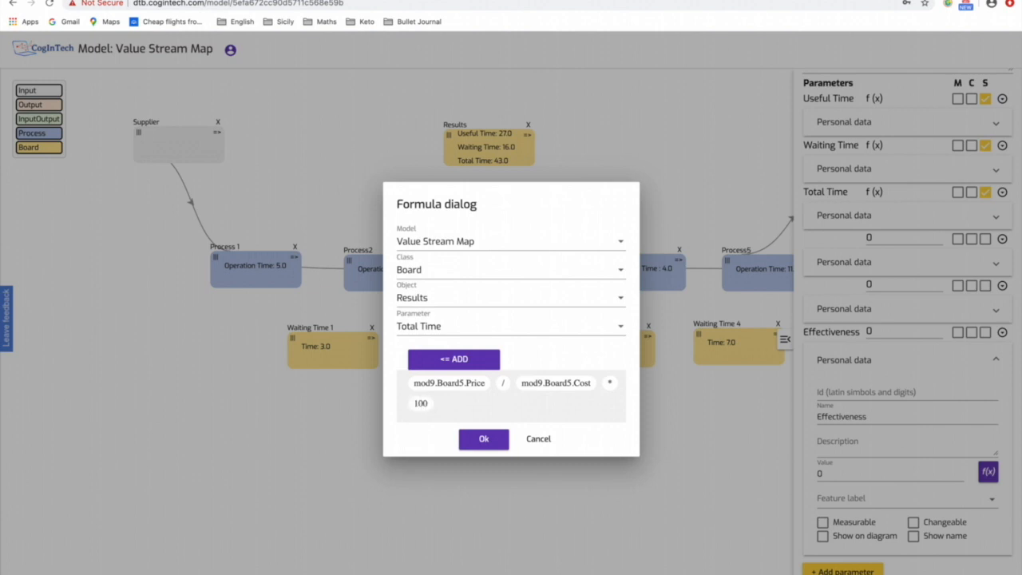
click(500, 444)
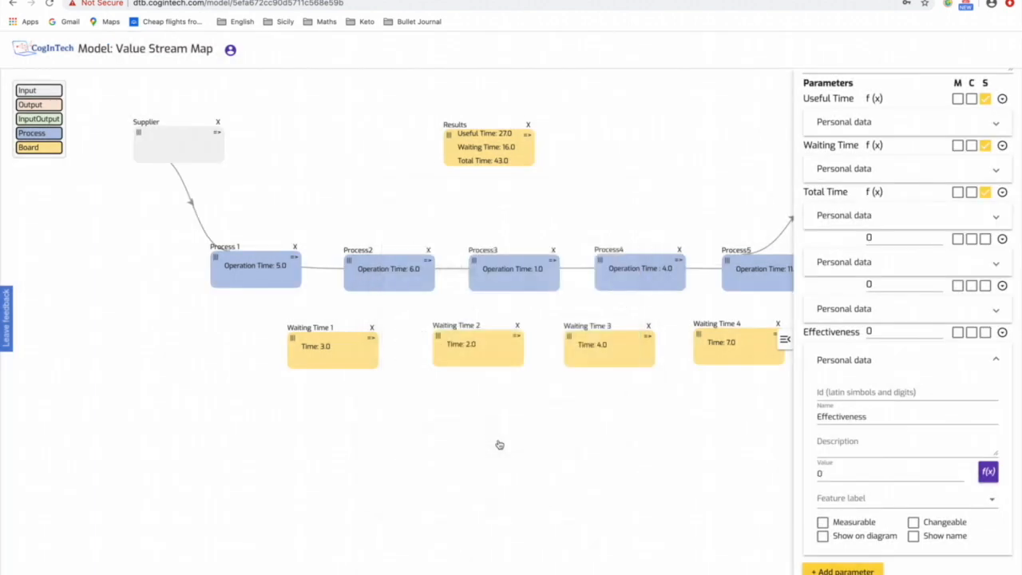
click(786, 343)
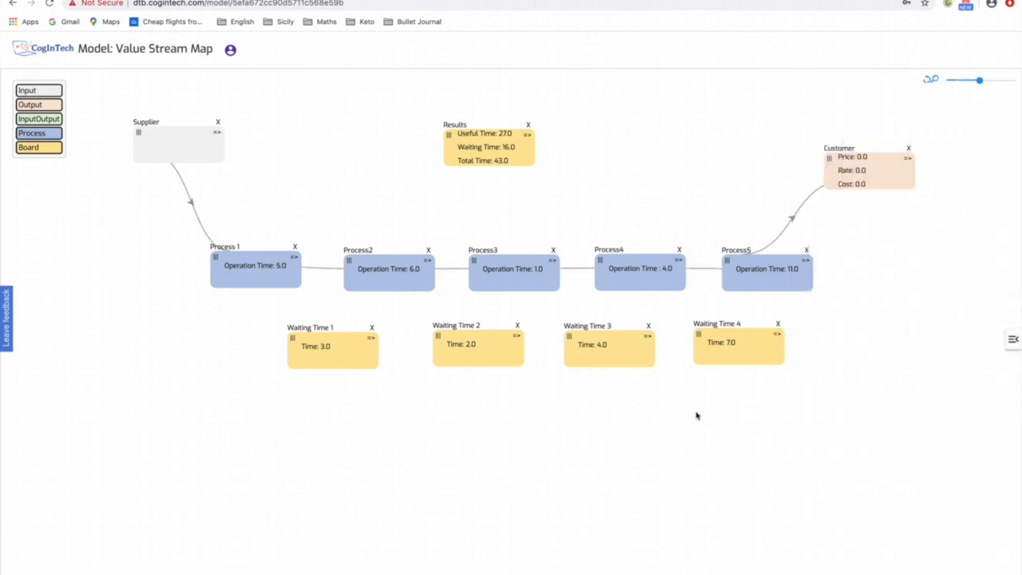